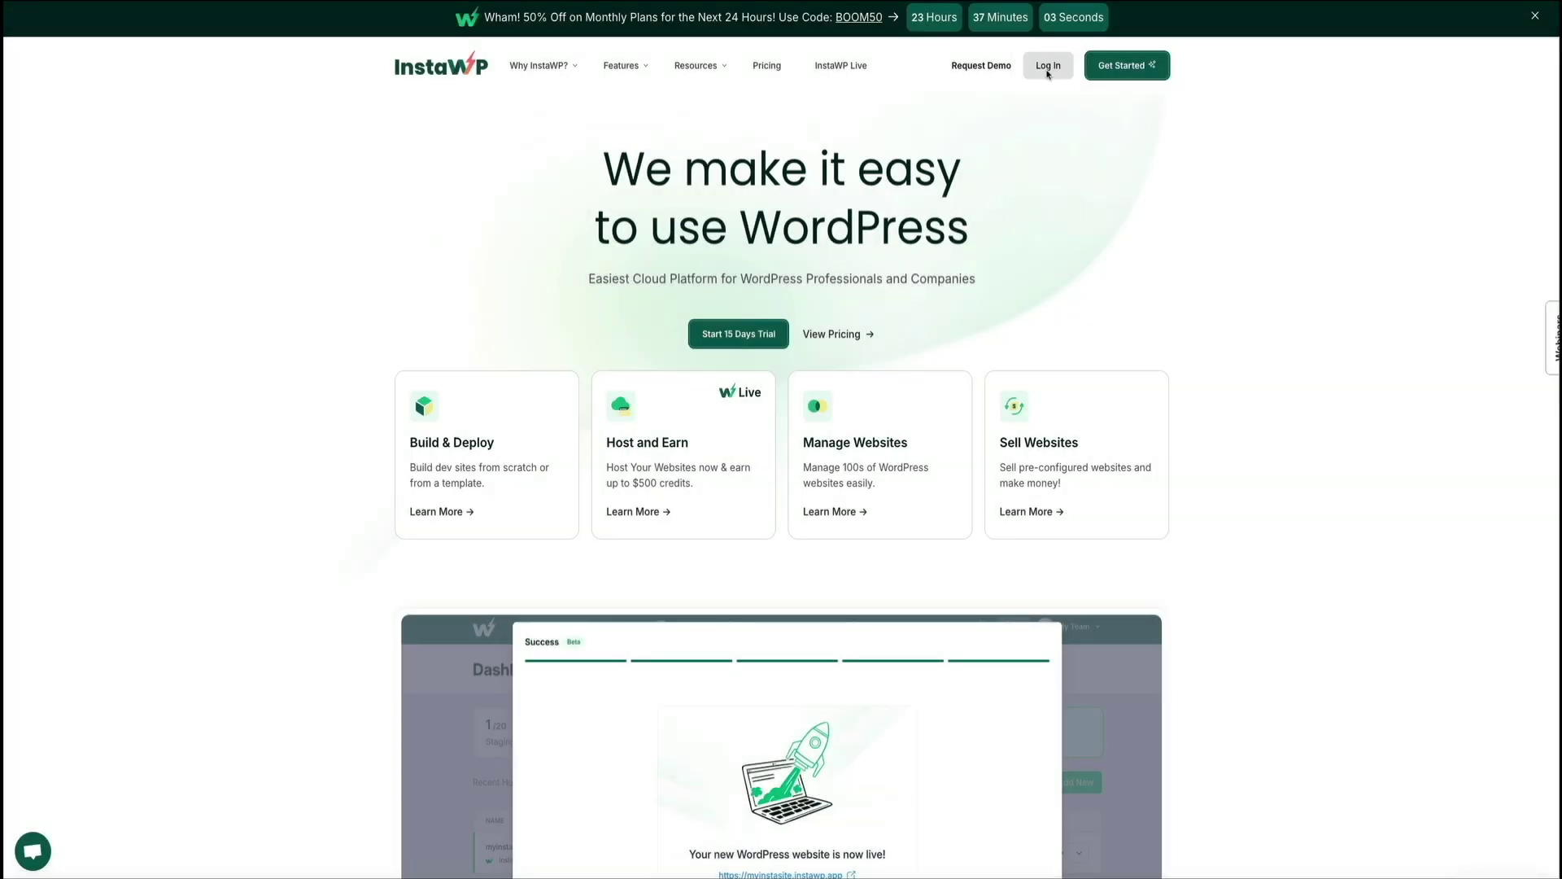
# Log in to the InstaWP account from the homepage's Log In button
pyautogui.click(1048, 66)
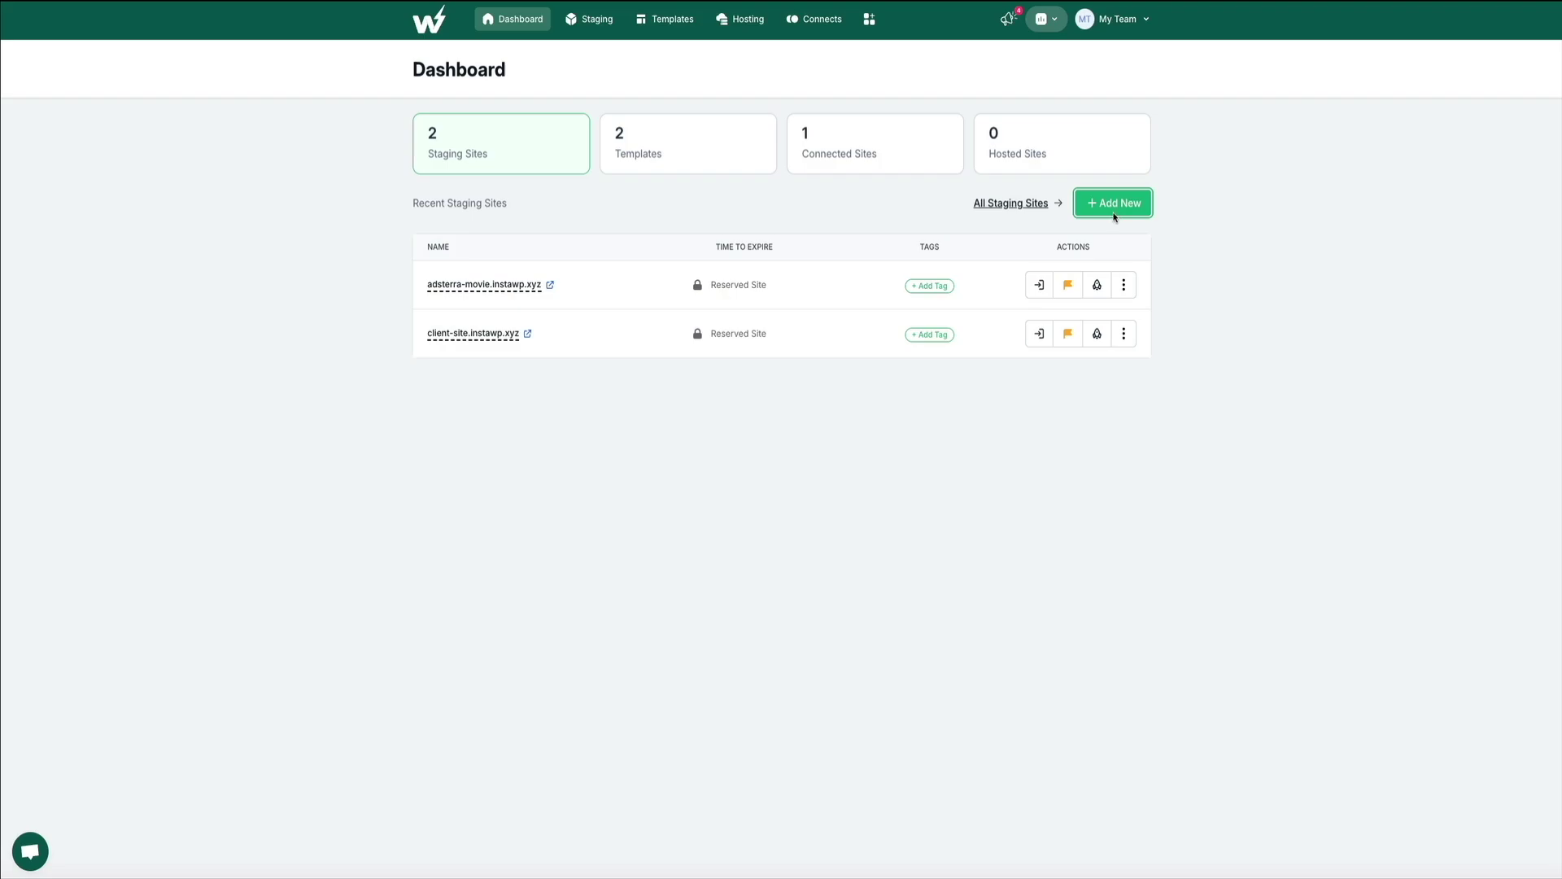
# Start a From Scratch staging site with WordPress 6.6.2, PHP 8.0 and US location
pyautogui.click(1108, 203)
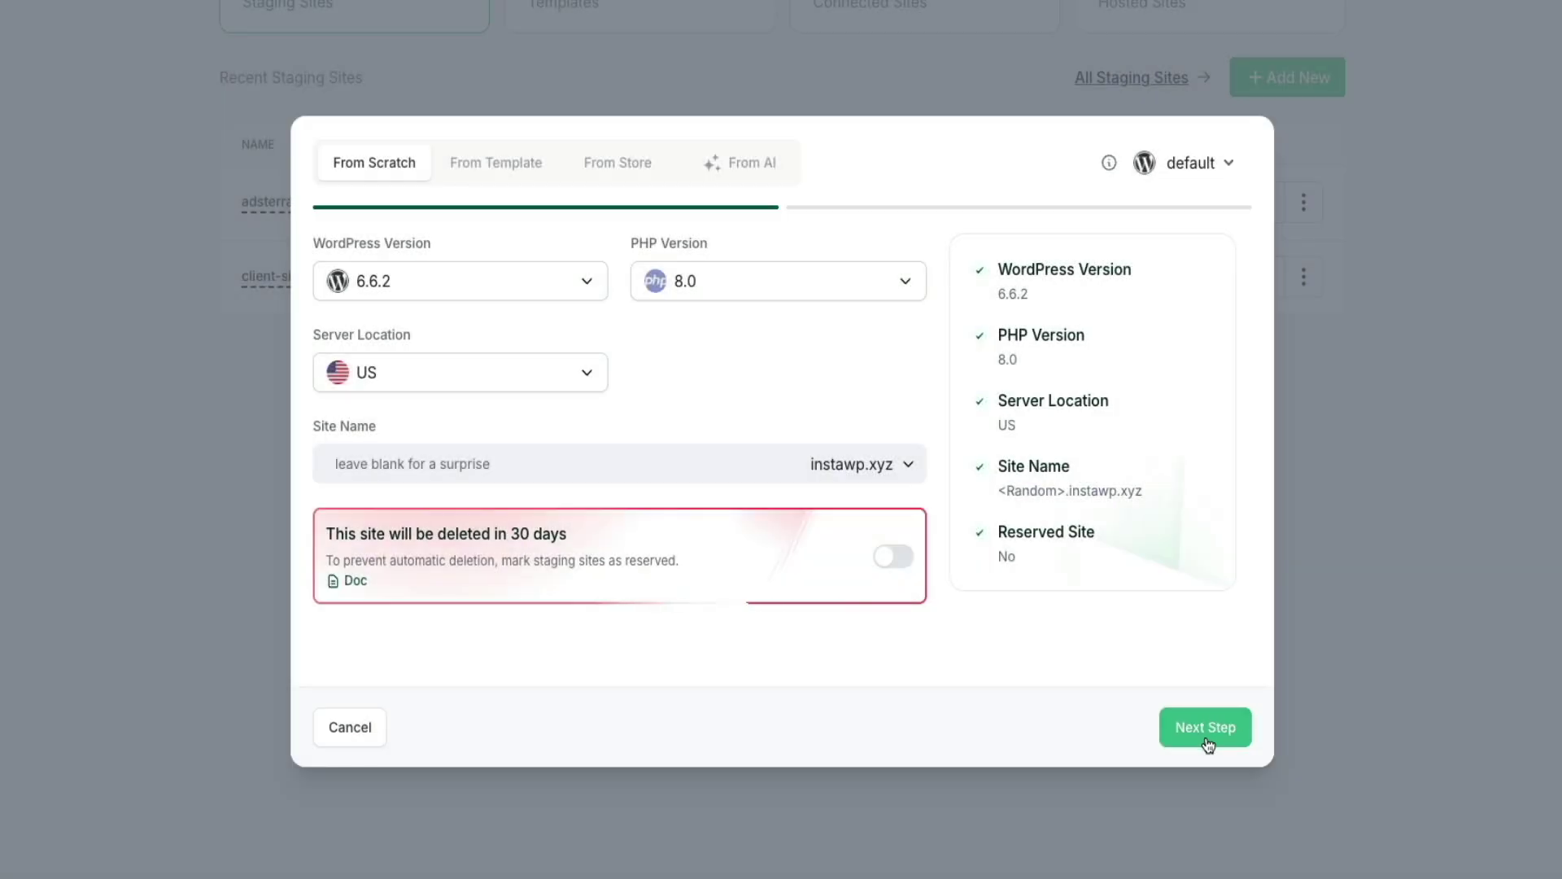
pyautogui.click(1208, 743)
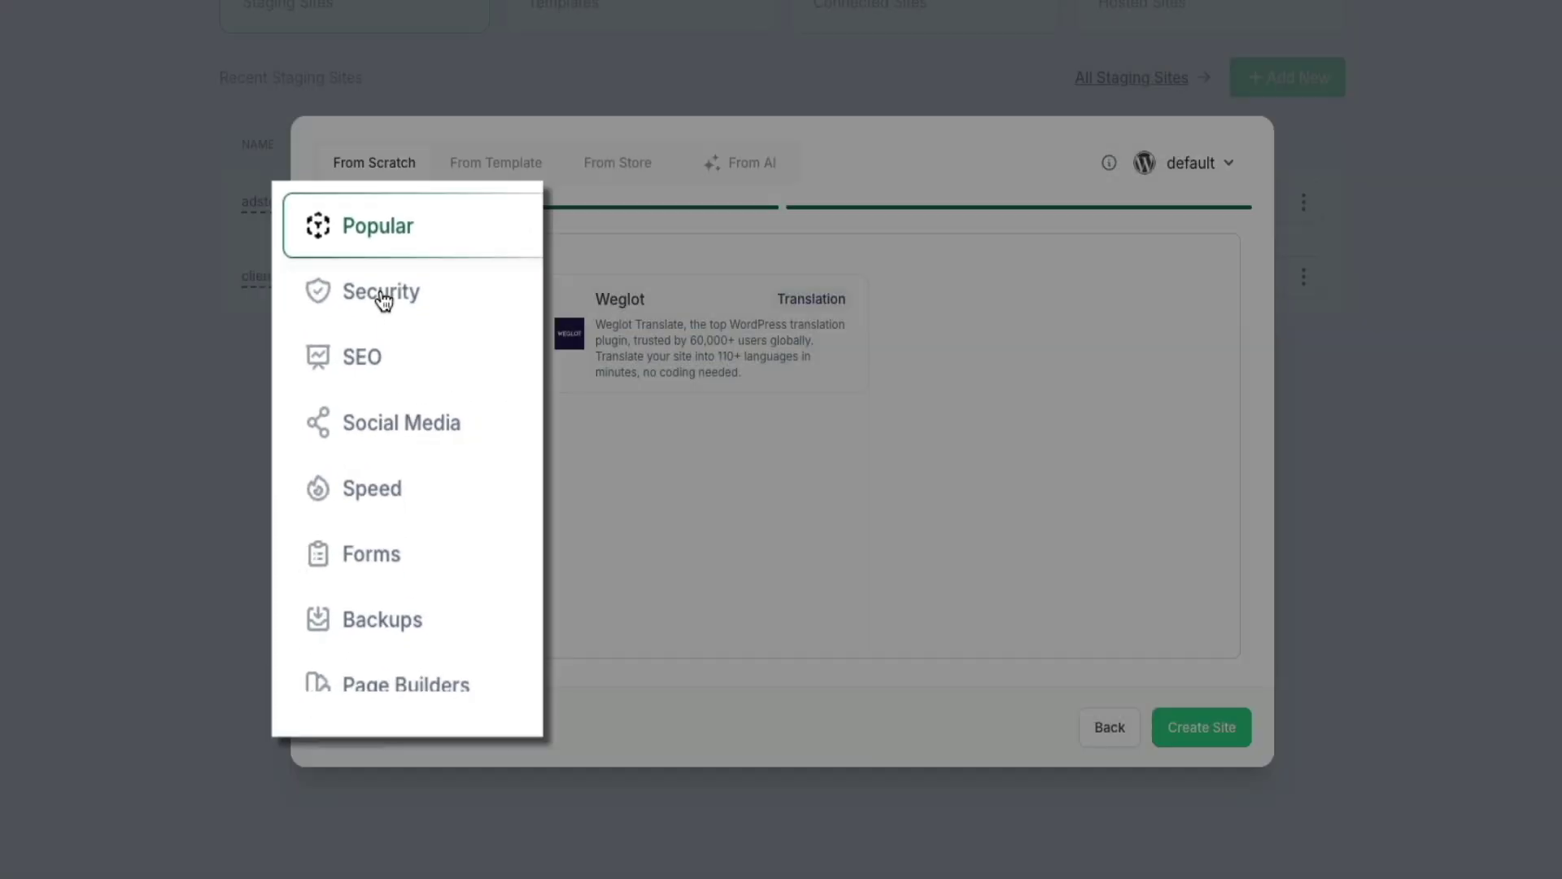
# Preselect Wordfence from Security, Yoast SEO from SEO, and WPForms from Forms
pyautogui.click(388, 335)
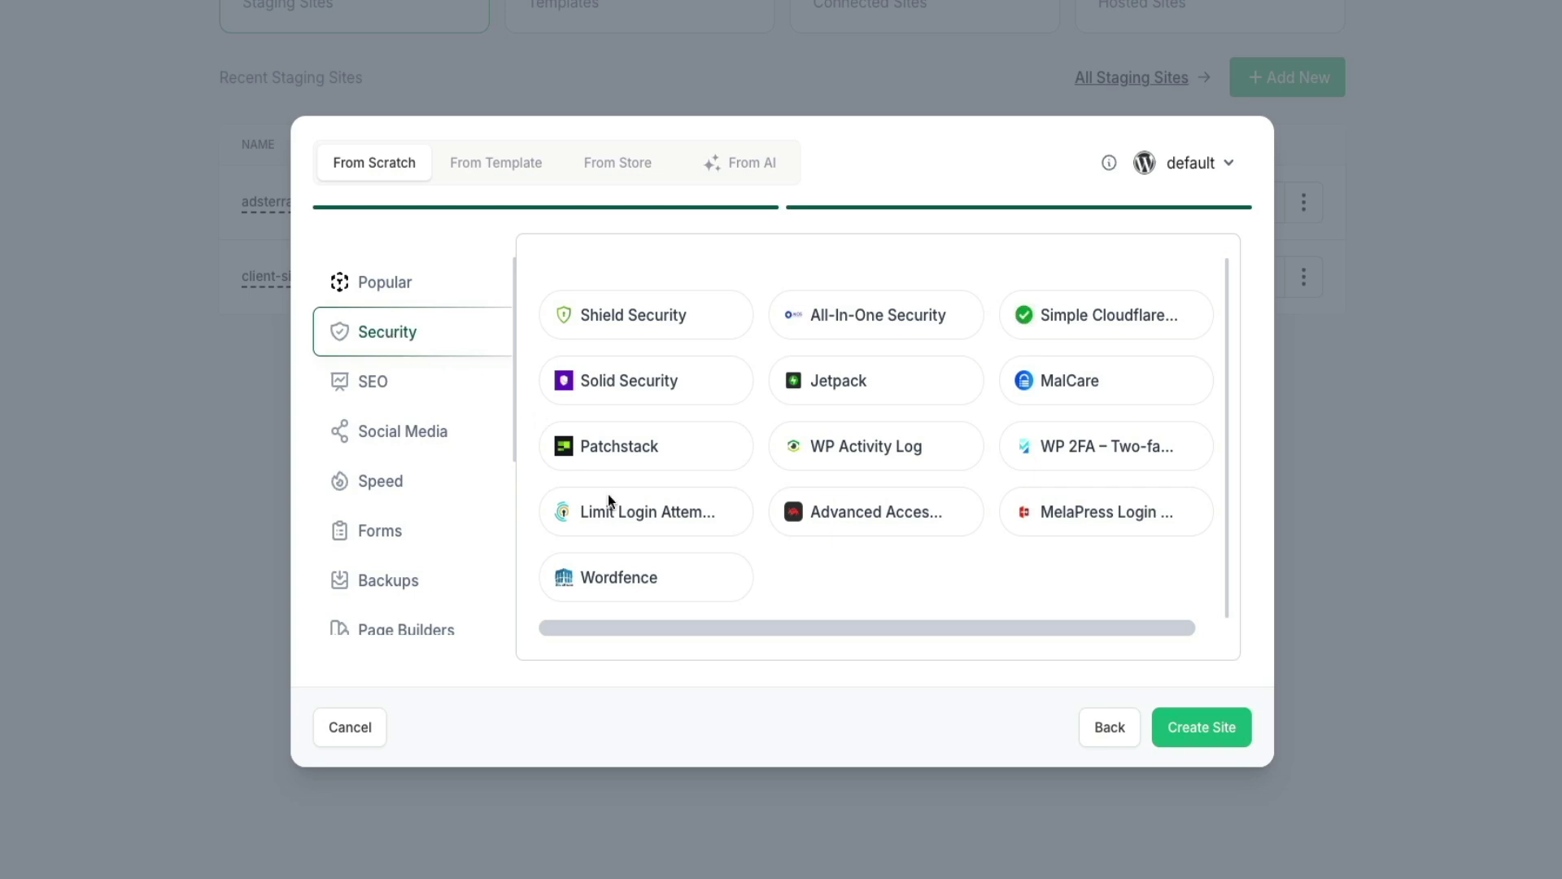
pyautogui.click(649, 582)
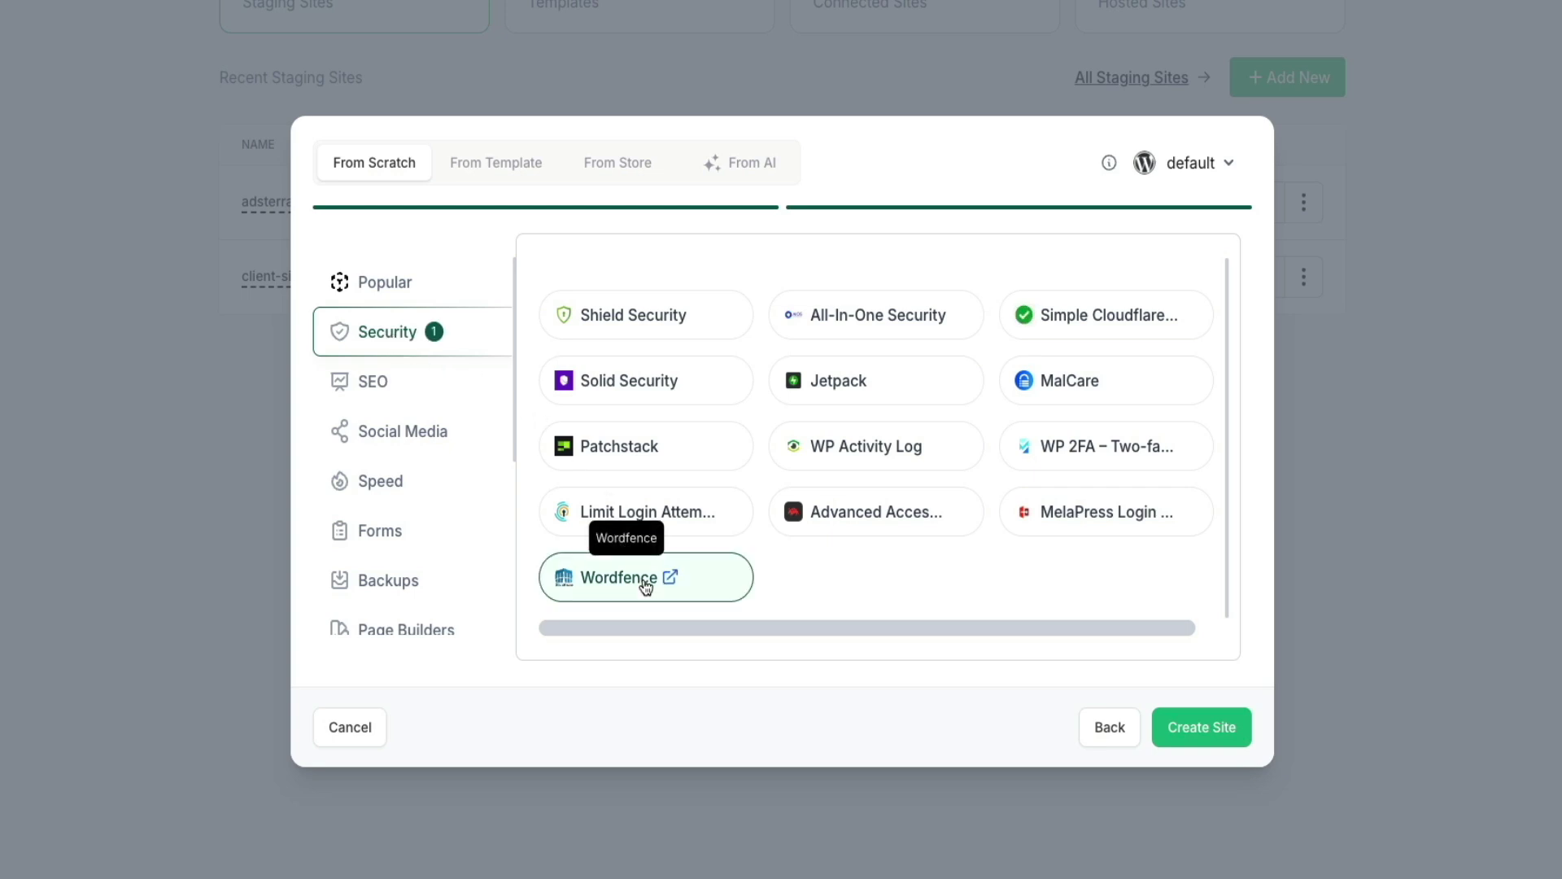
pyautogui.click(407, 387)
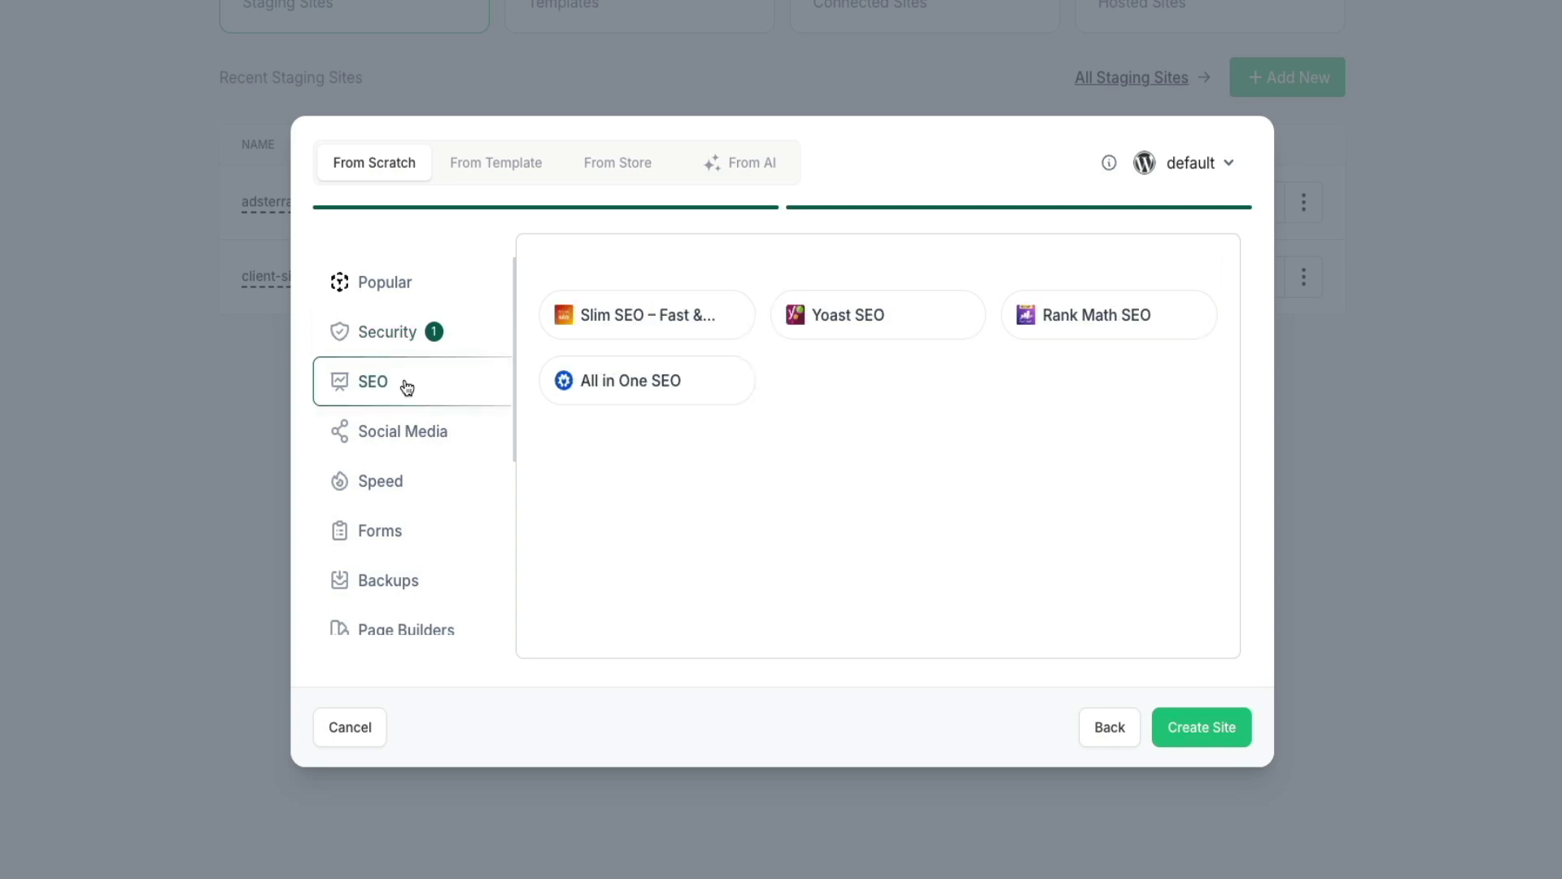
pyautogui.click(838, 336)
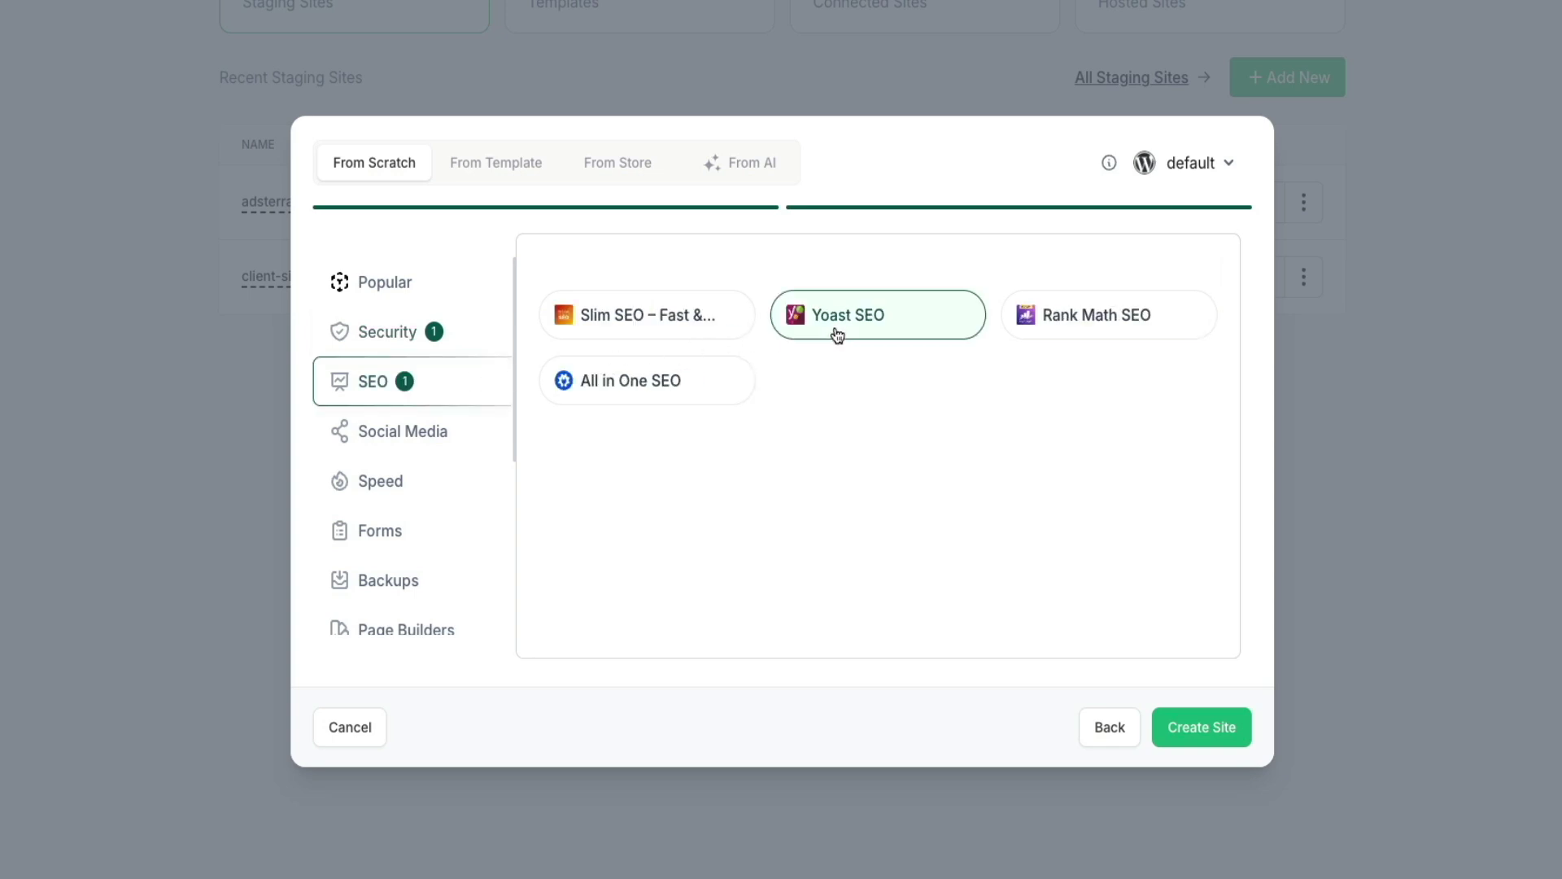
pyautogui.click(411, 530)
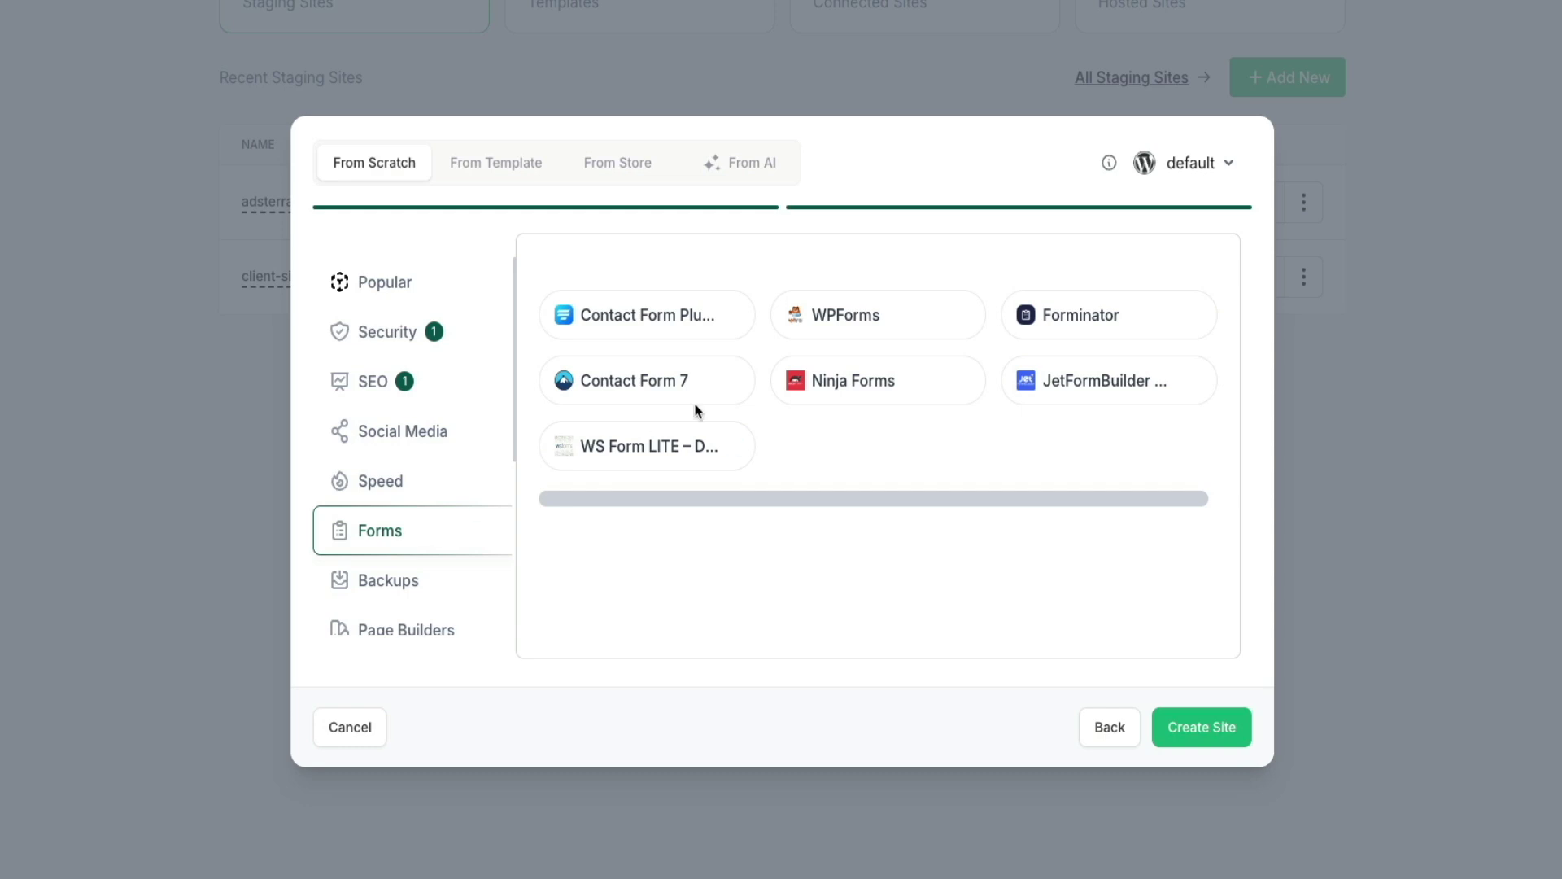
pyautogui.click(845, 323)
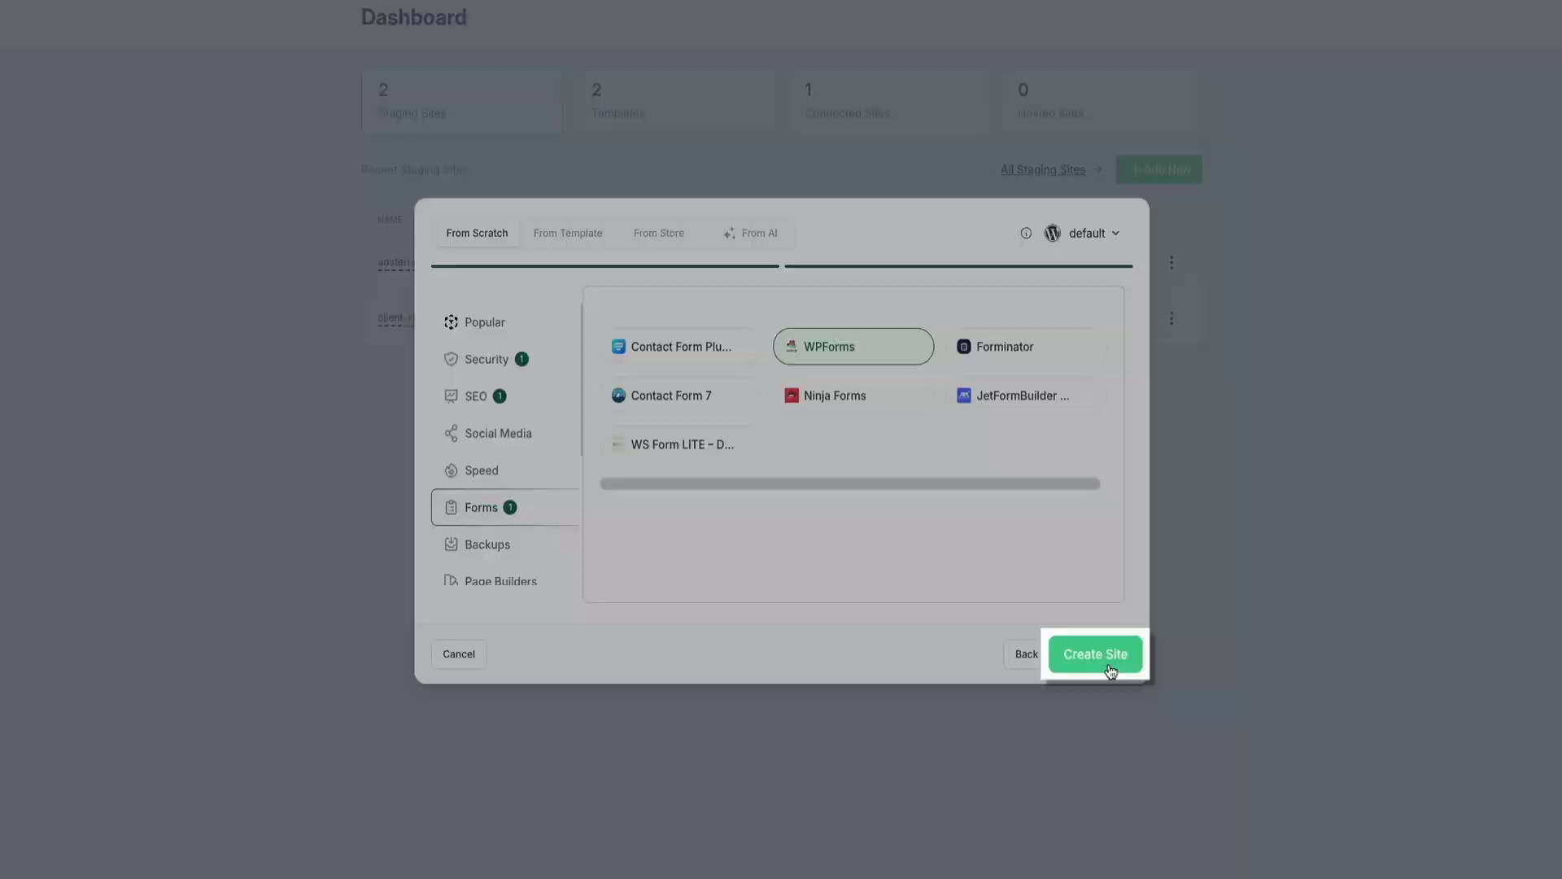
# Create the site and let trusted-ant-ec58e2.instawp.xyz finish installing
pyautogui.click(1214, 742)
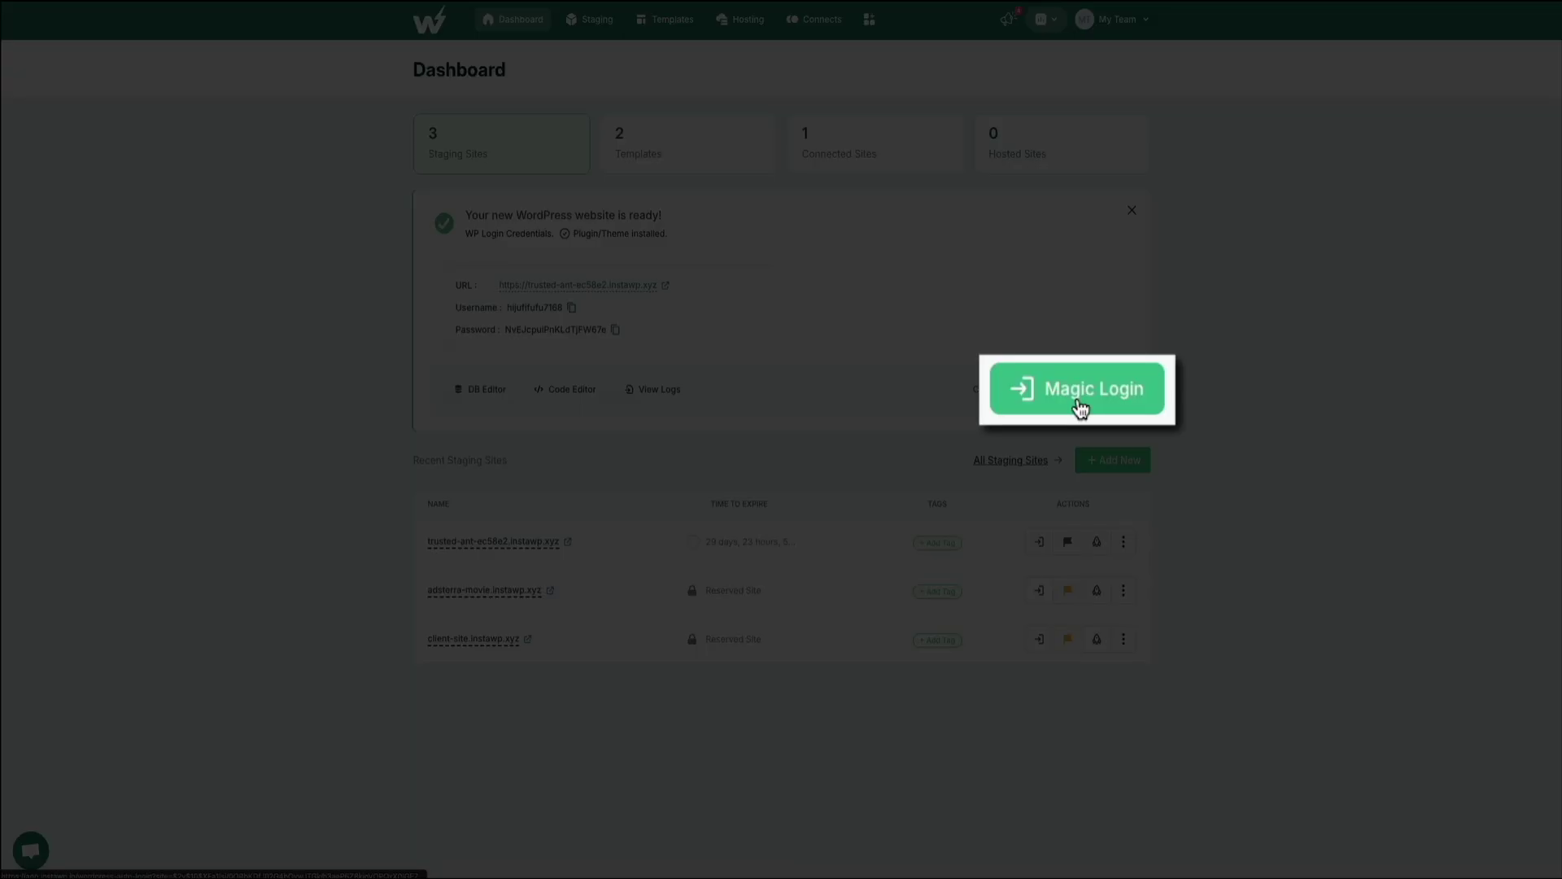
# Magic-login to the new site's WordPress admin, then browse its Études-themed public homepage
pyautogui.click(1077, 399)
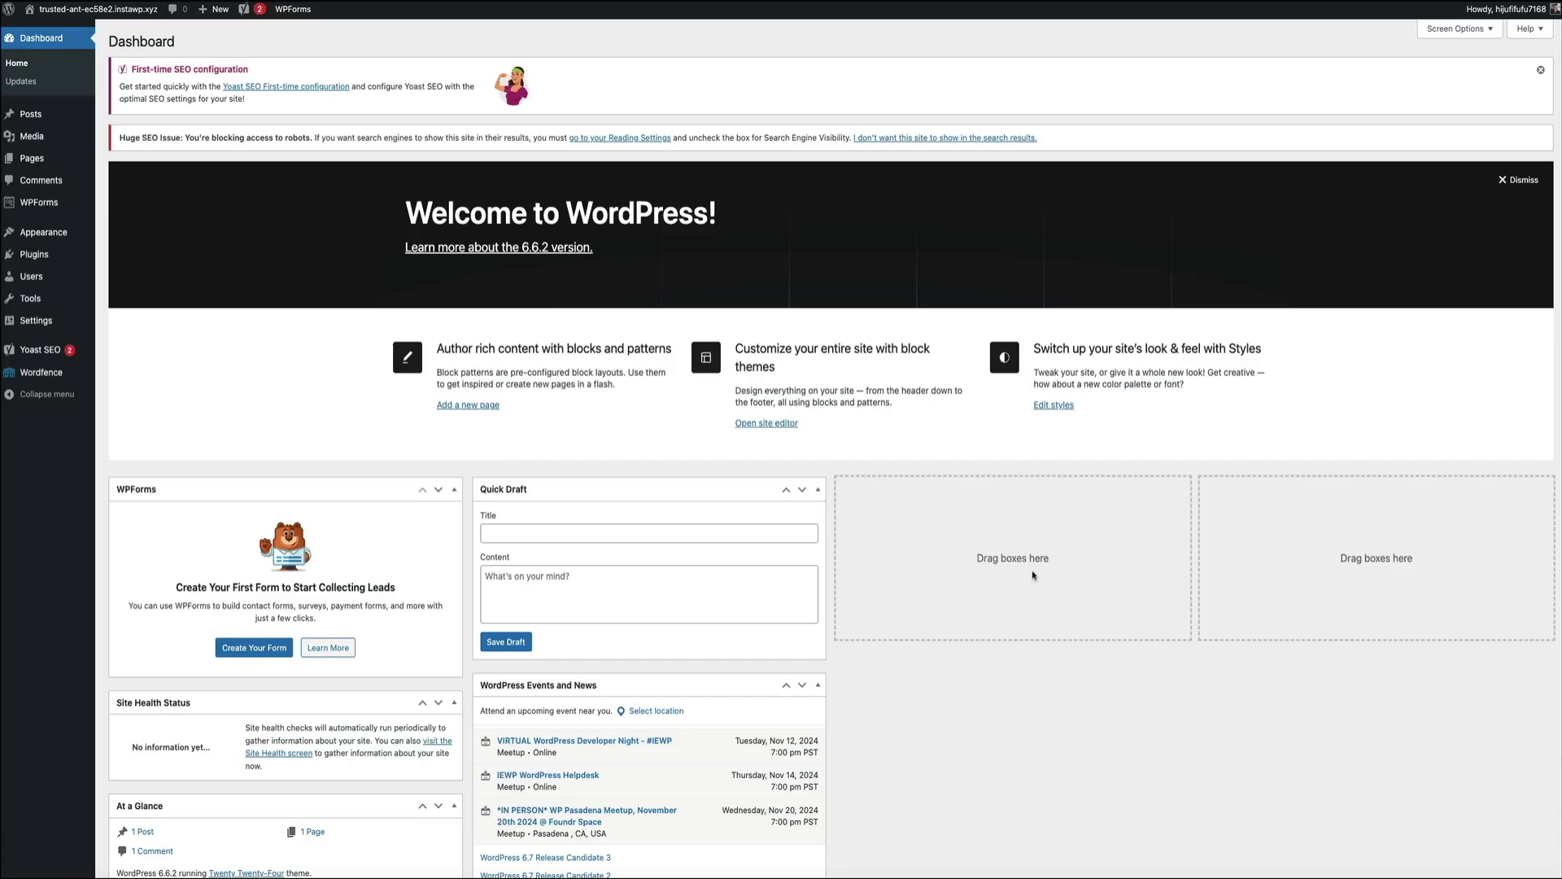
pyautogui.click(71, 34)
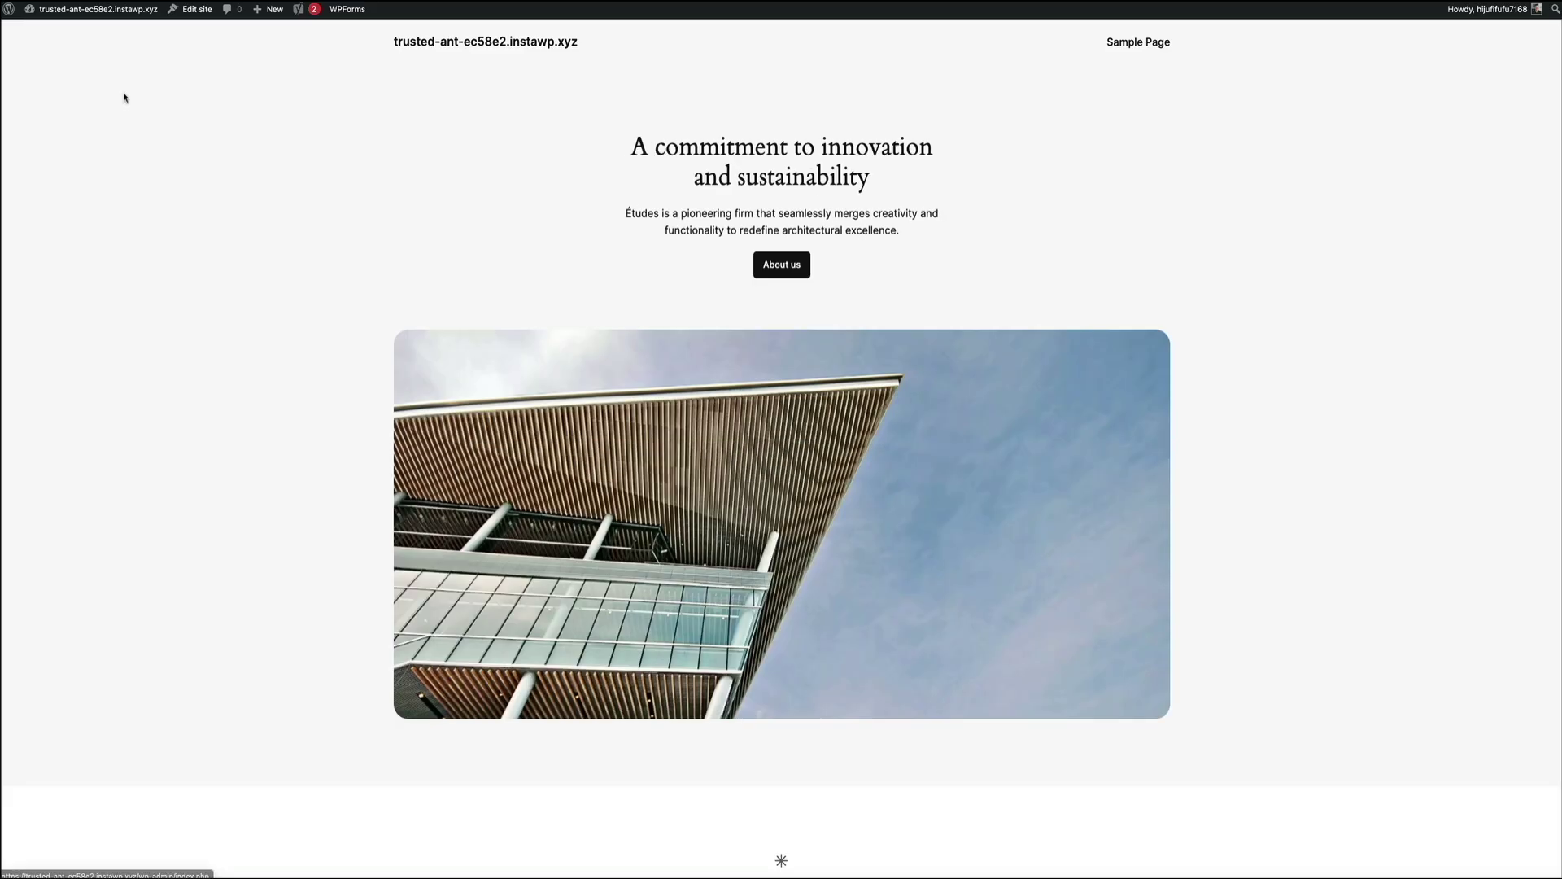
pyautogui.scroll(-5, 244, 271)
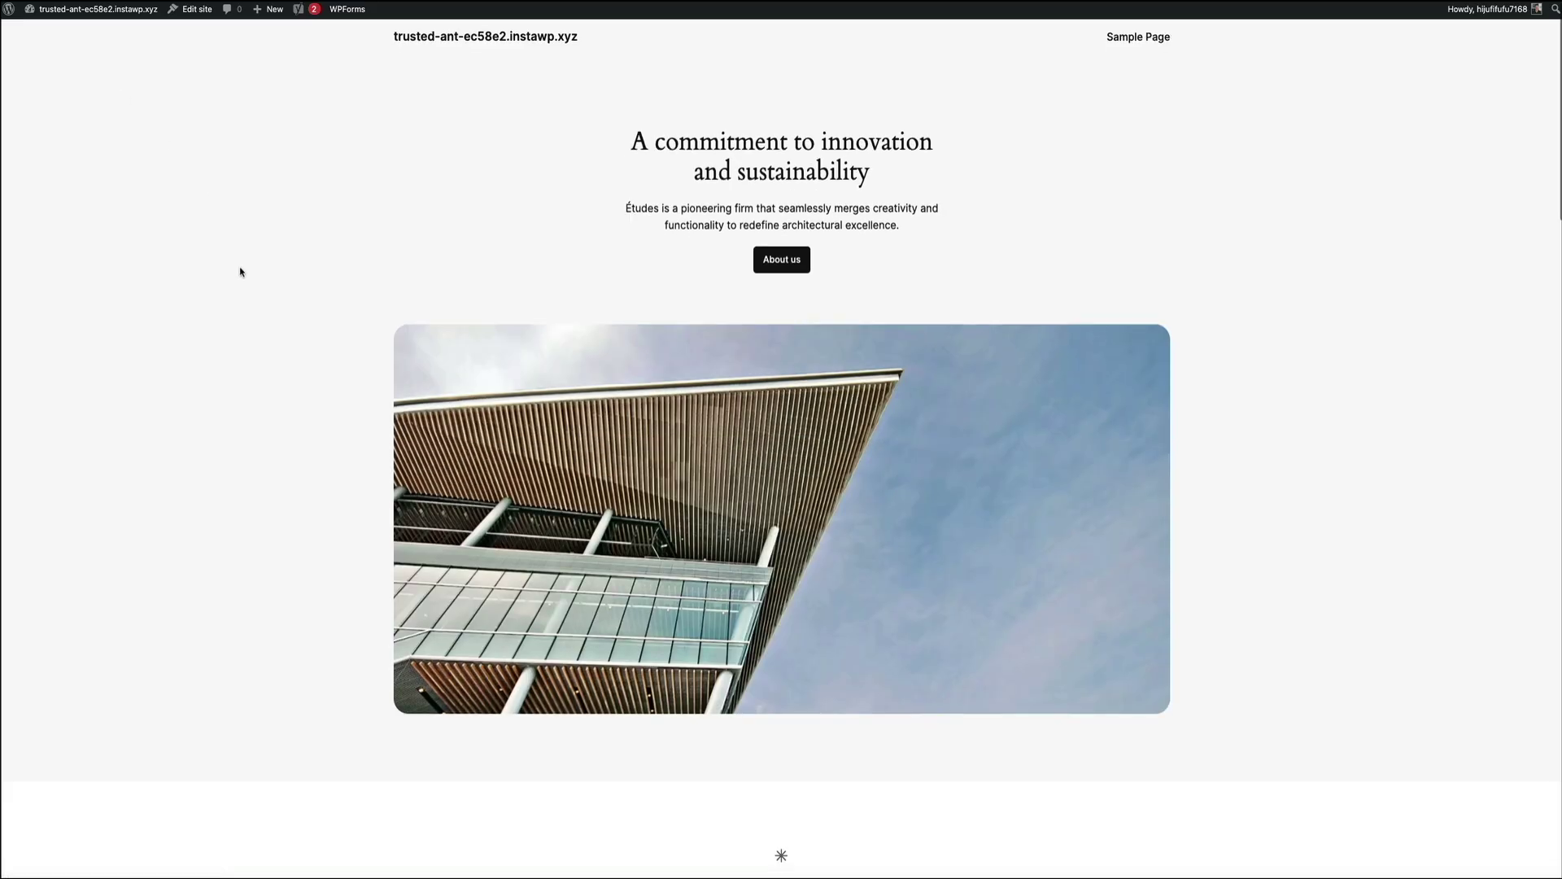
pyautogui.scroll(-10, 244, 262)
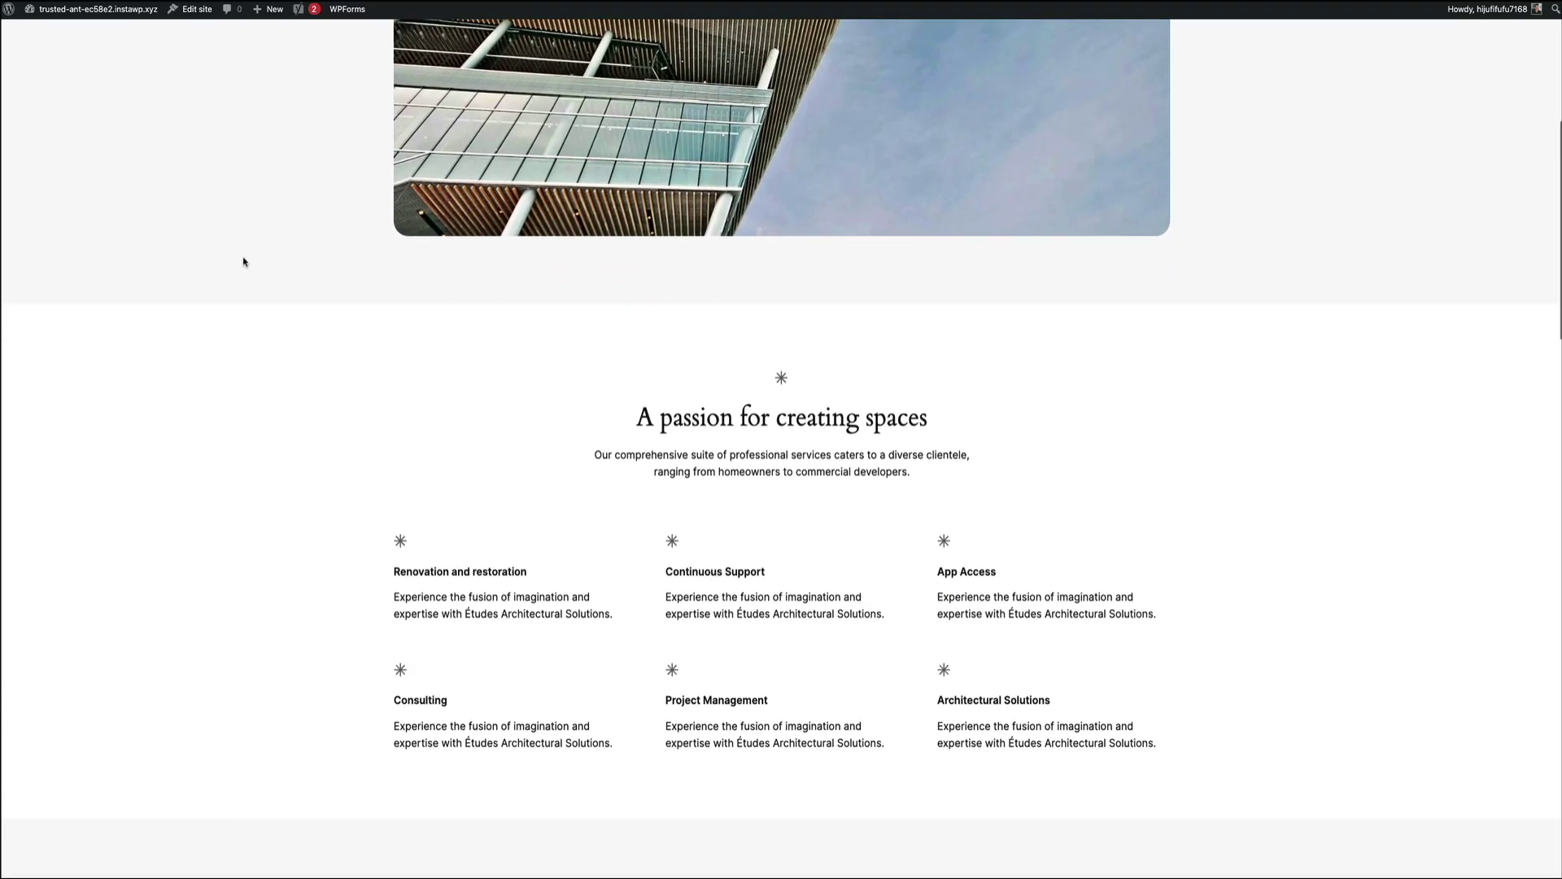
pyautogui.scroll(-11, 243, 262)
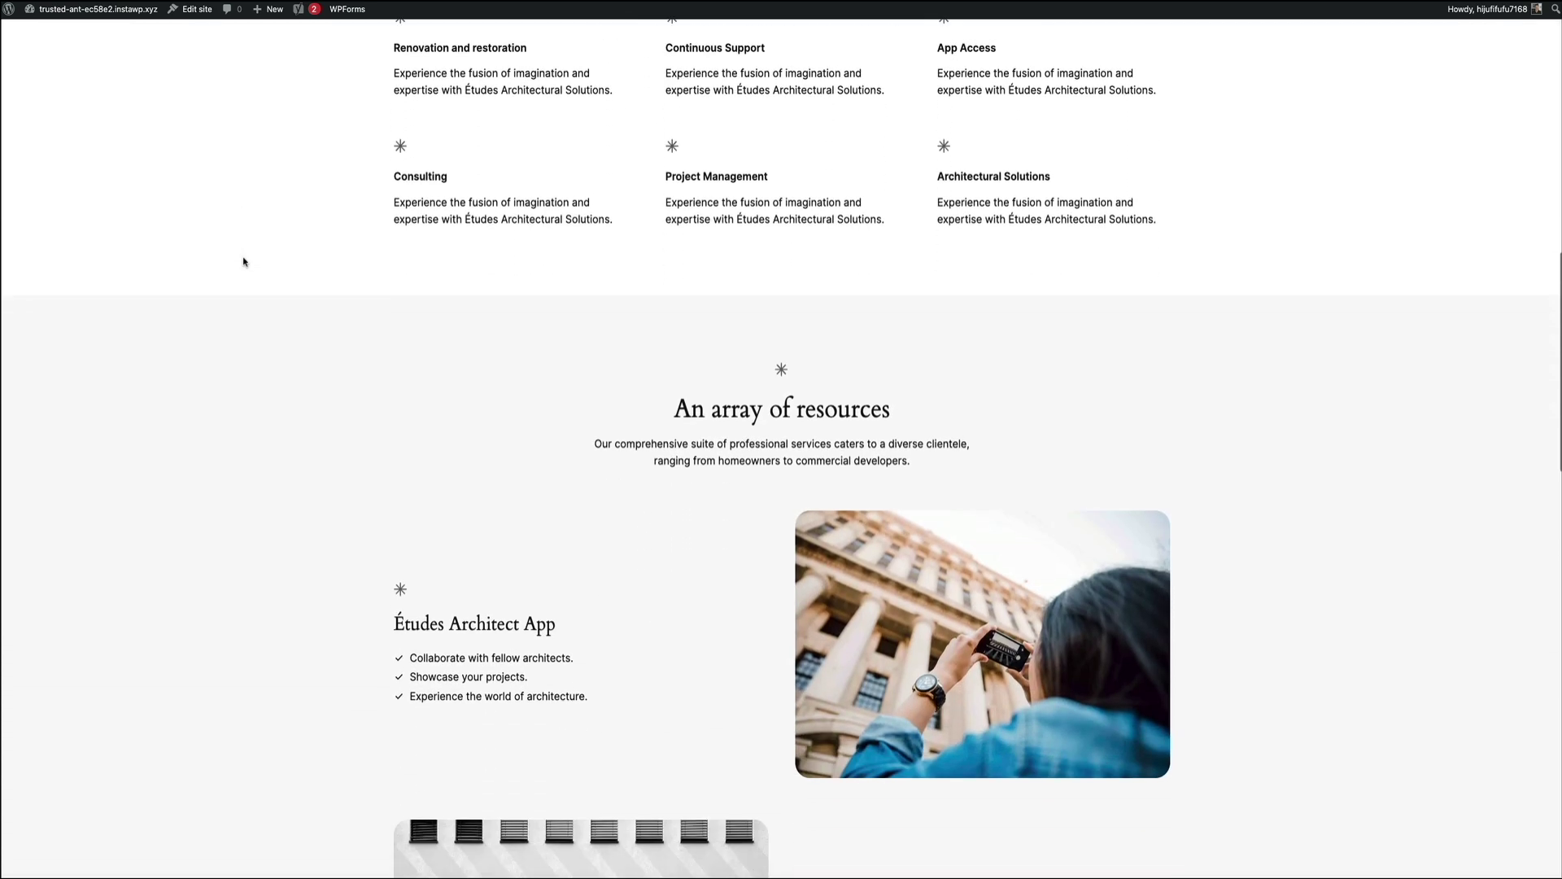
pyautogui.scroll(-10, 243, 262)
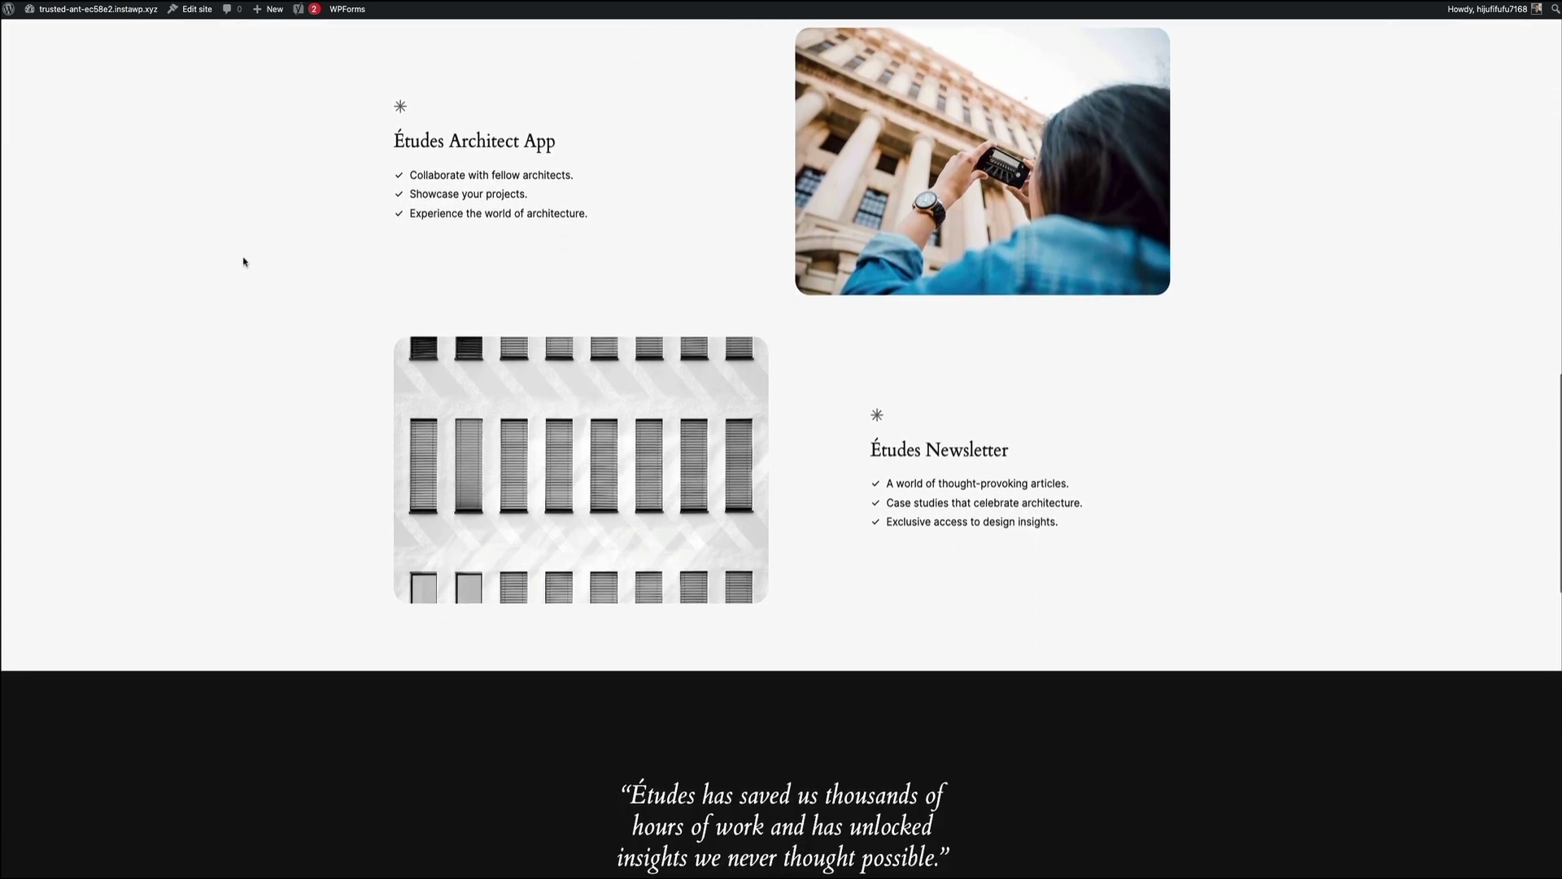
pyautogui.scroll(-6, 241, 255)
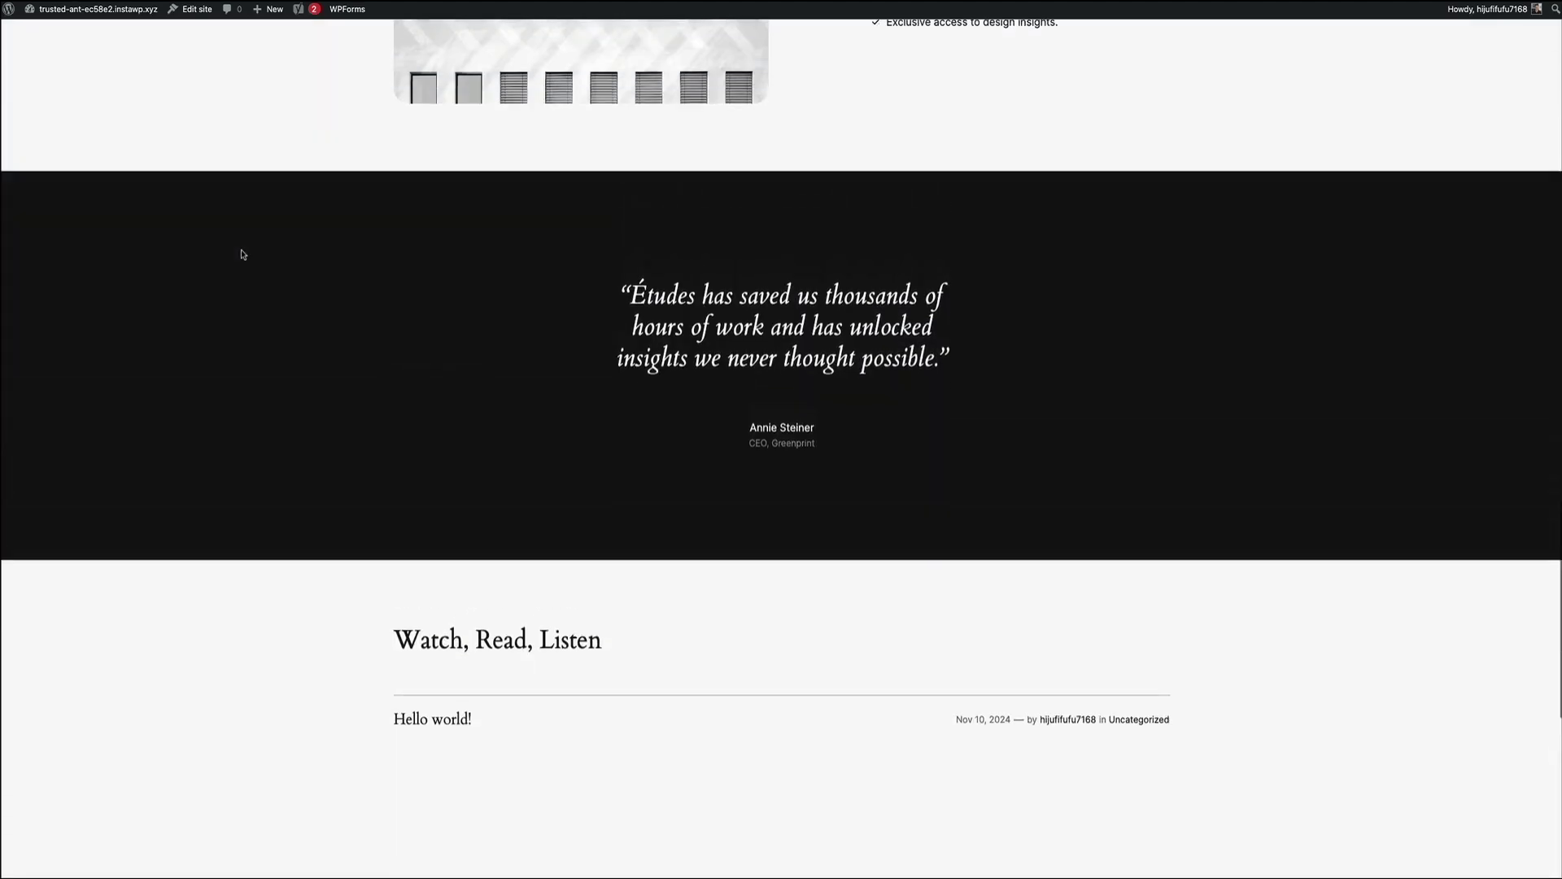
pyautogui.scroll(12, 241, 255)
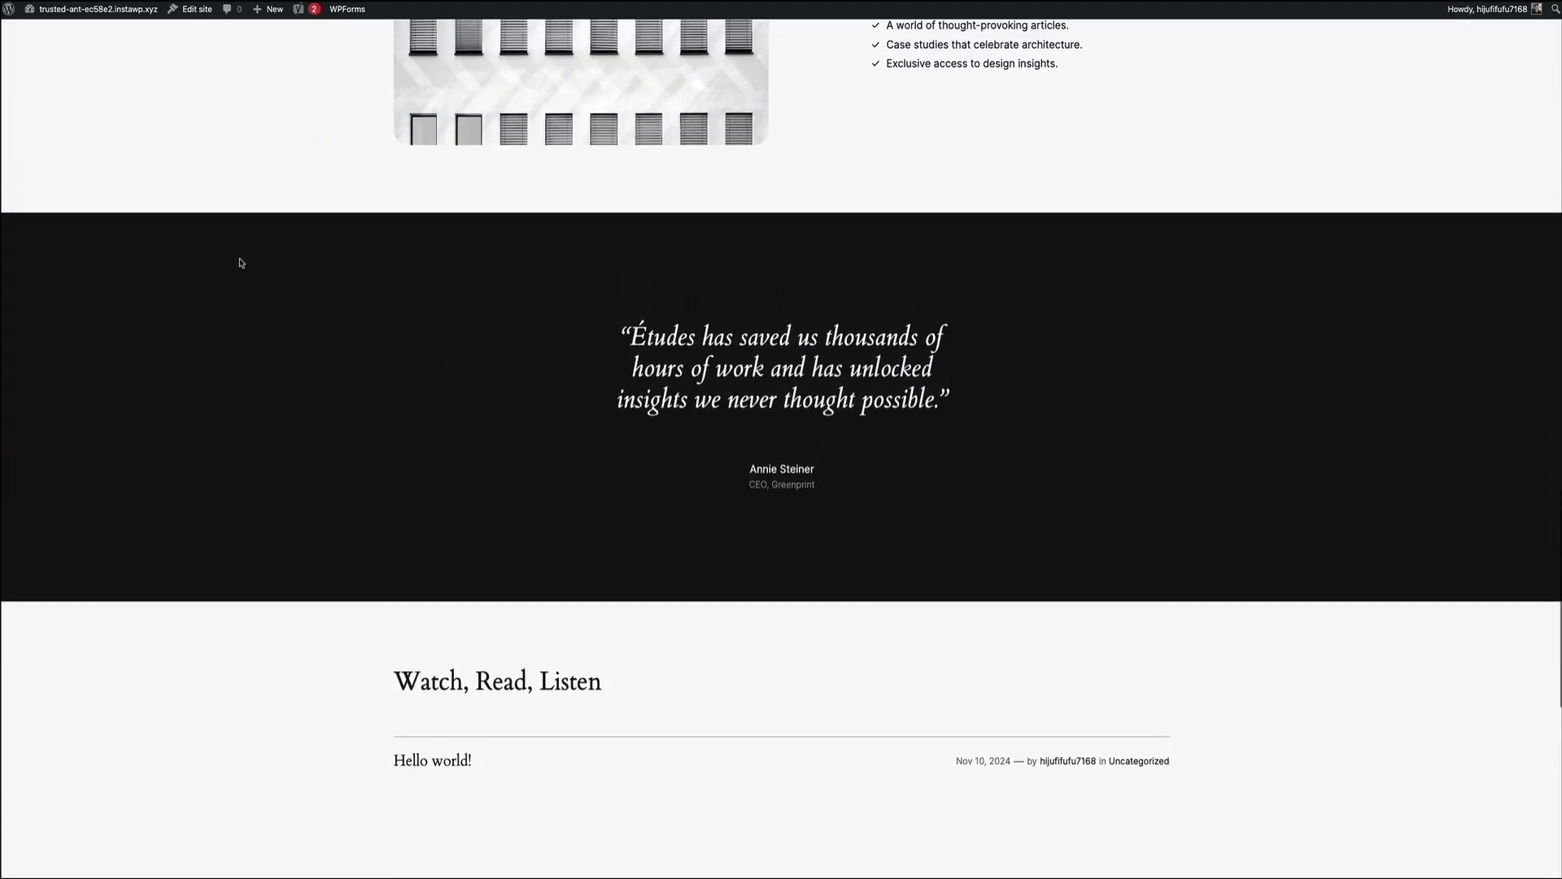
pyautogui.scroll(8, 241, 271)
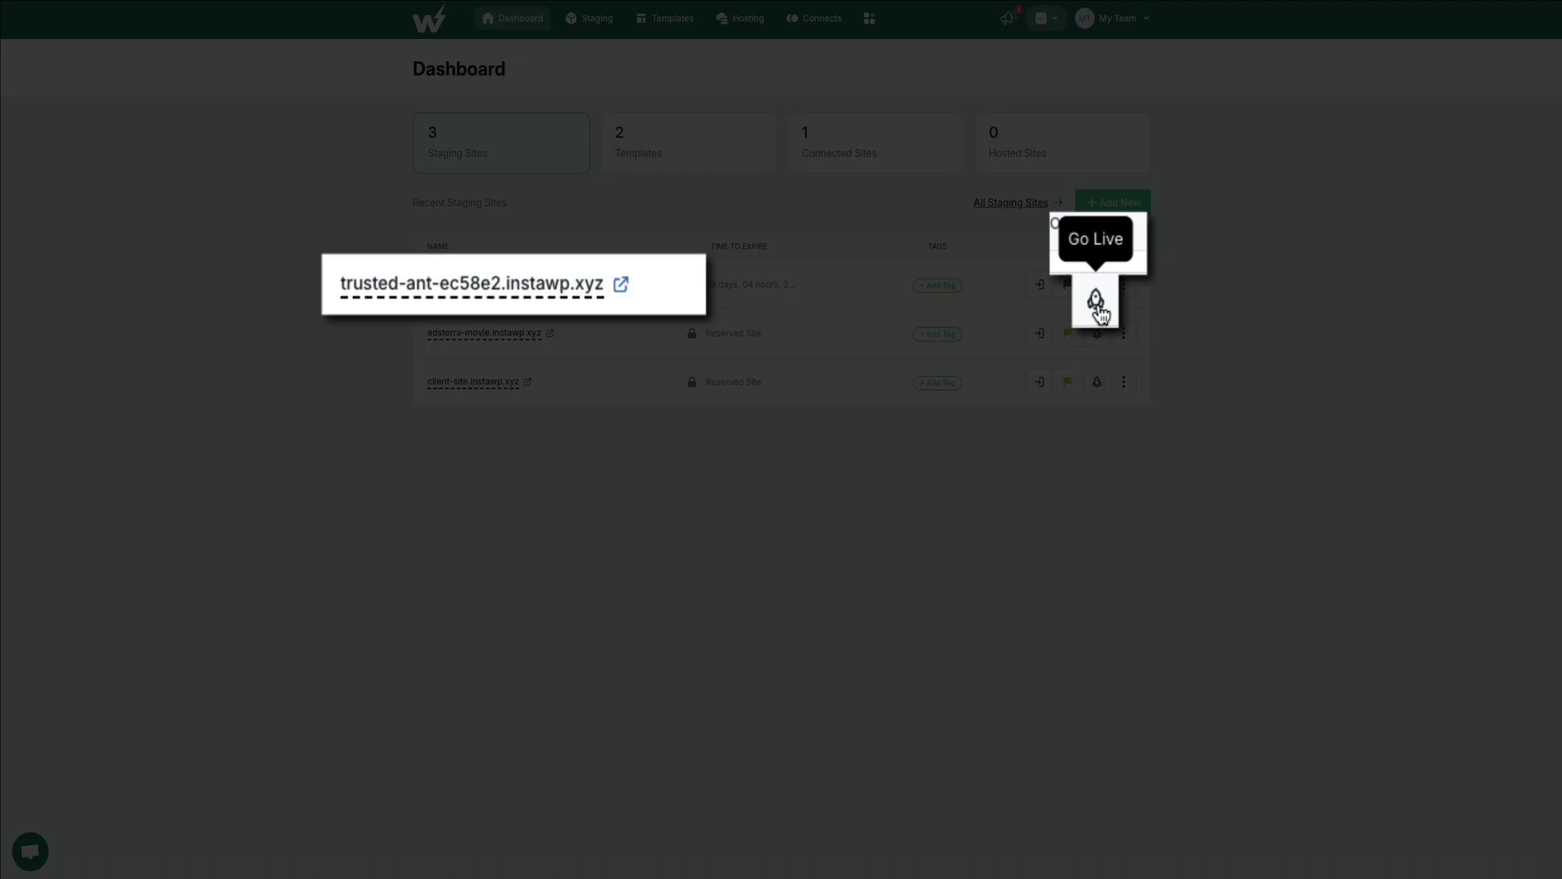
# Review trusted-ant-ec58e2's Go Live hosting methods, then cancel without choosing one
pyautogui.click(1097, 285)
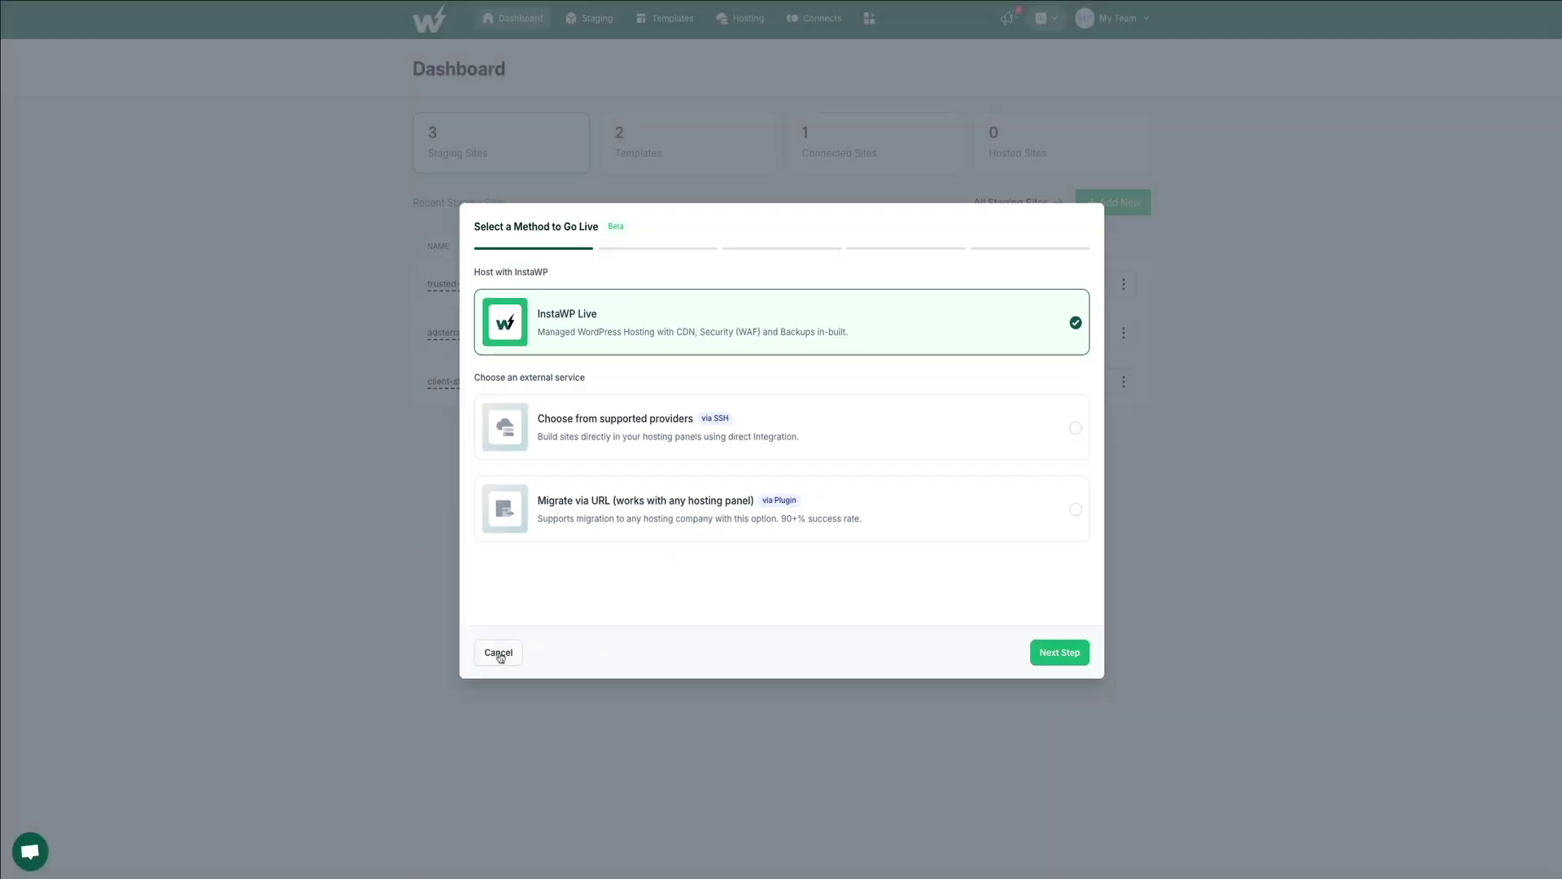
pyautogui.click(498, 650)
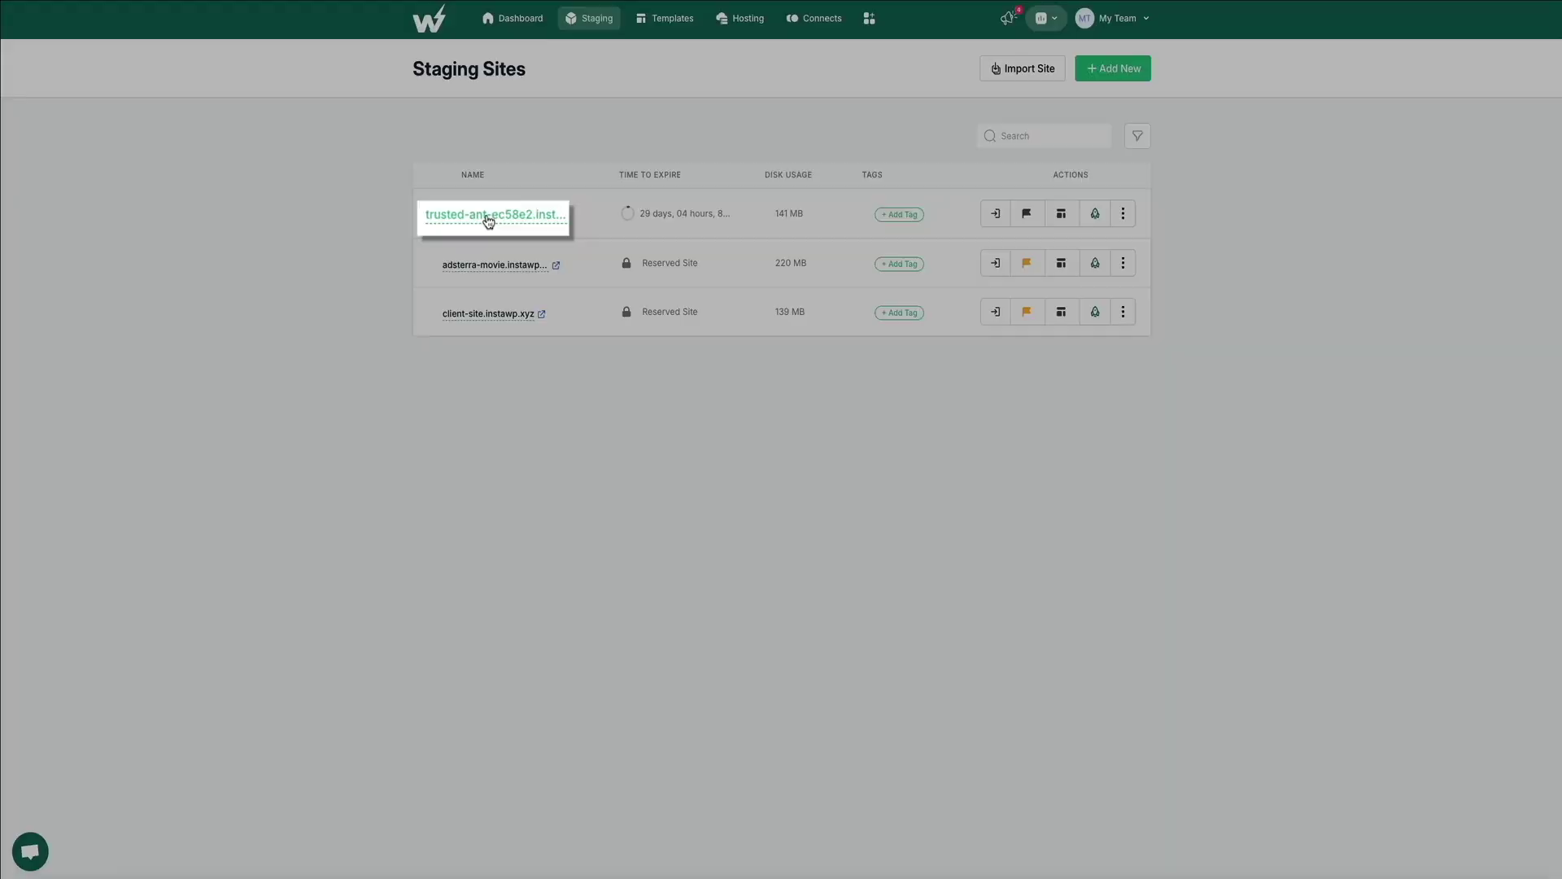
# Open trusted-ant-ec58e2's management page on its Install Plugin/Themes section
pyautogui.moveTo(488, 221)
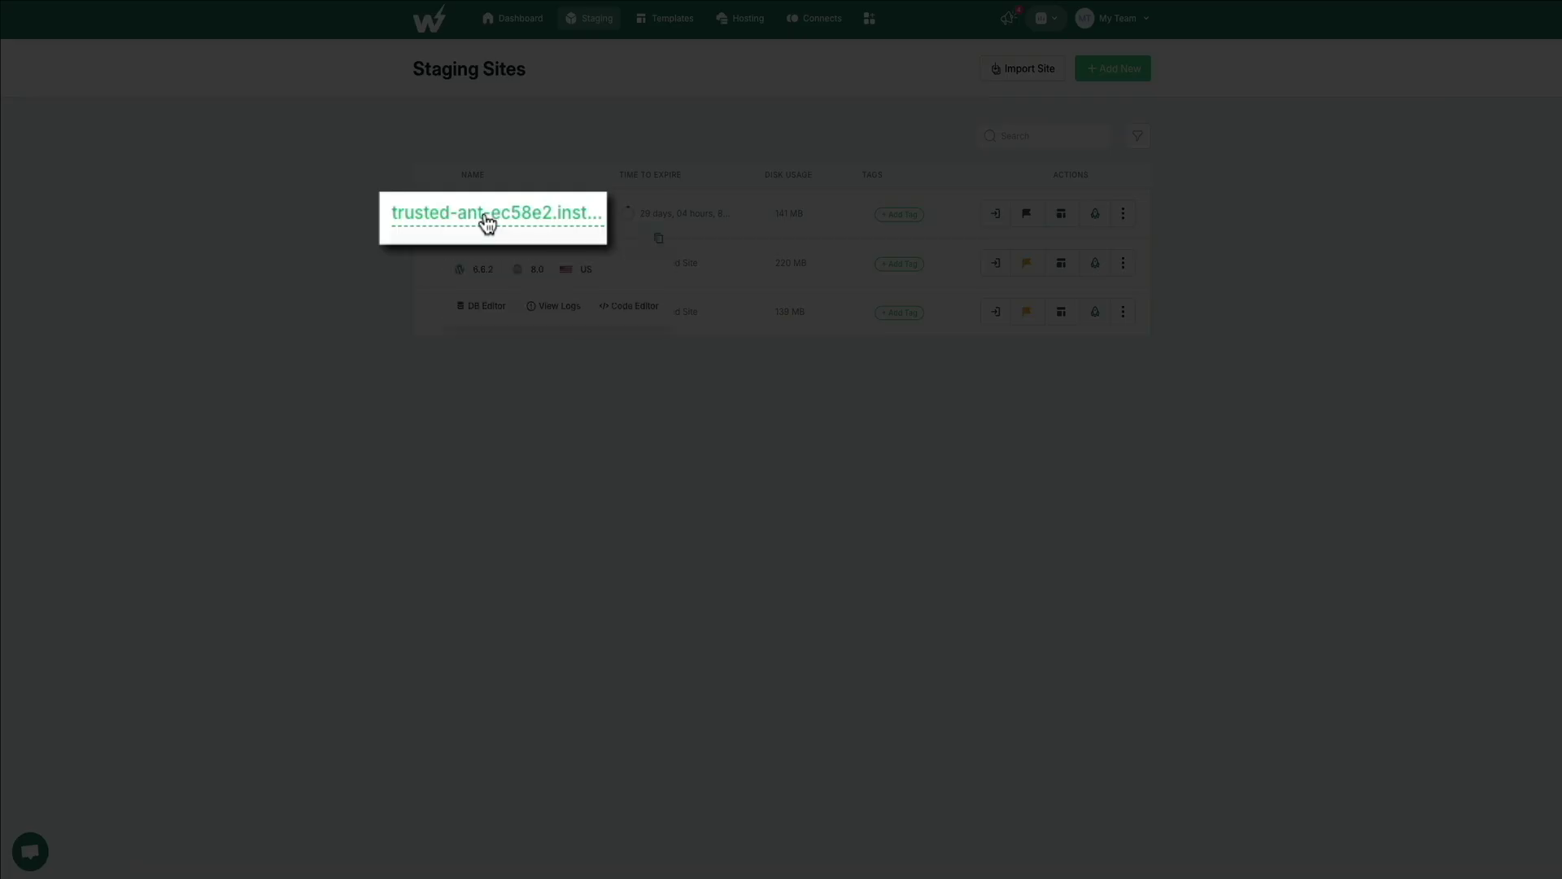
pyautogui.click(488, 221)
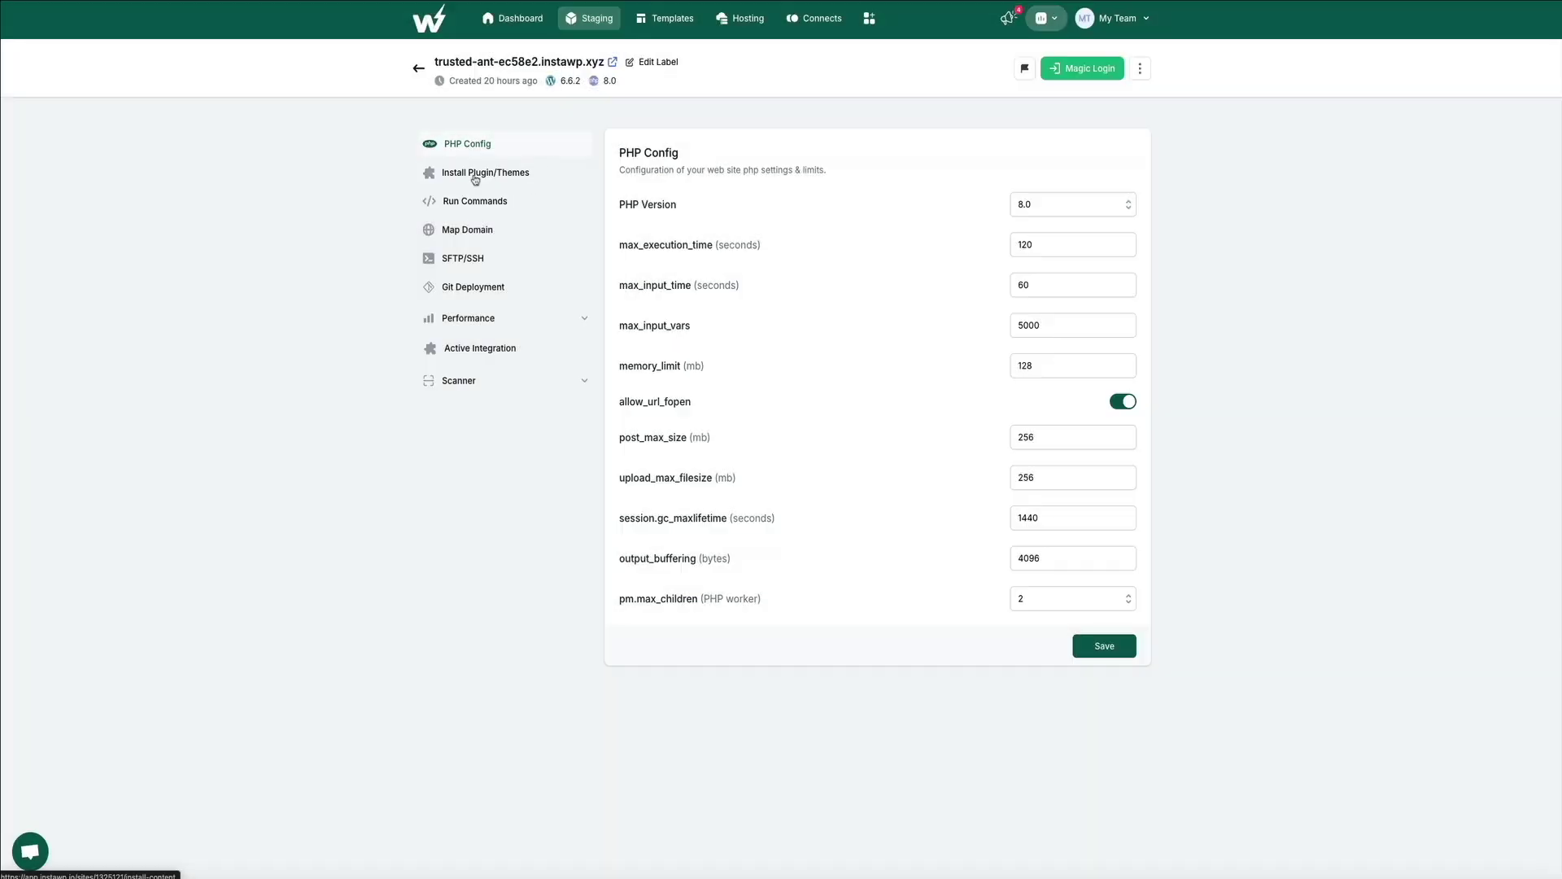
pyautogui.click(475, 173)
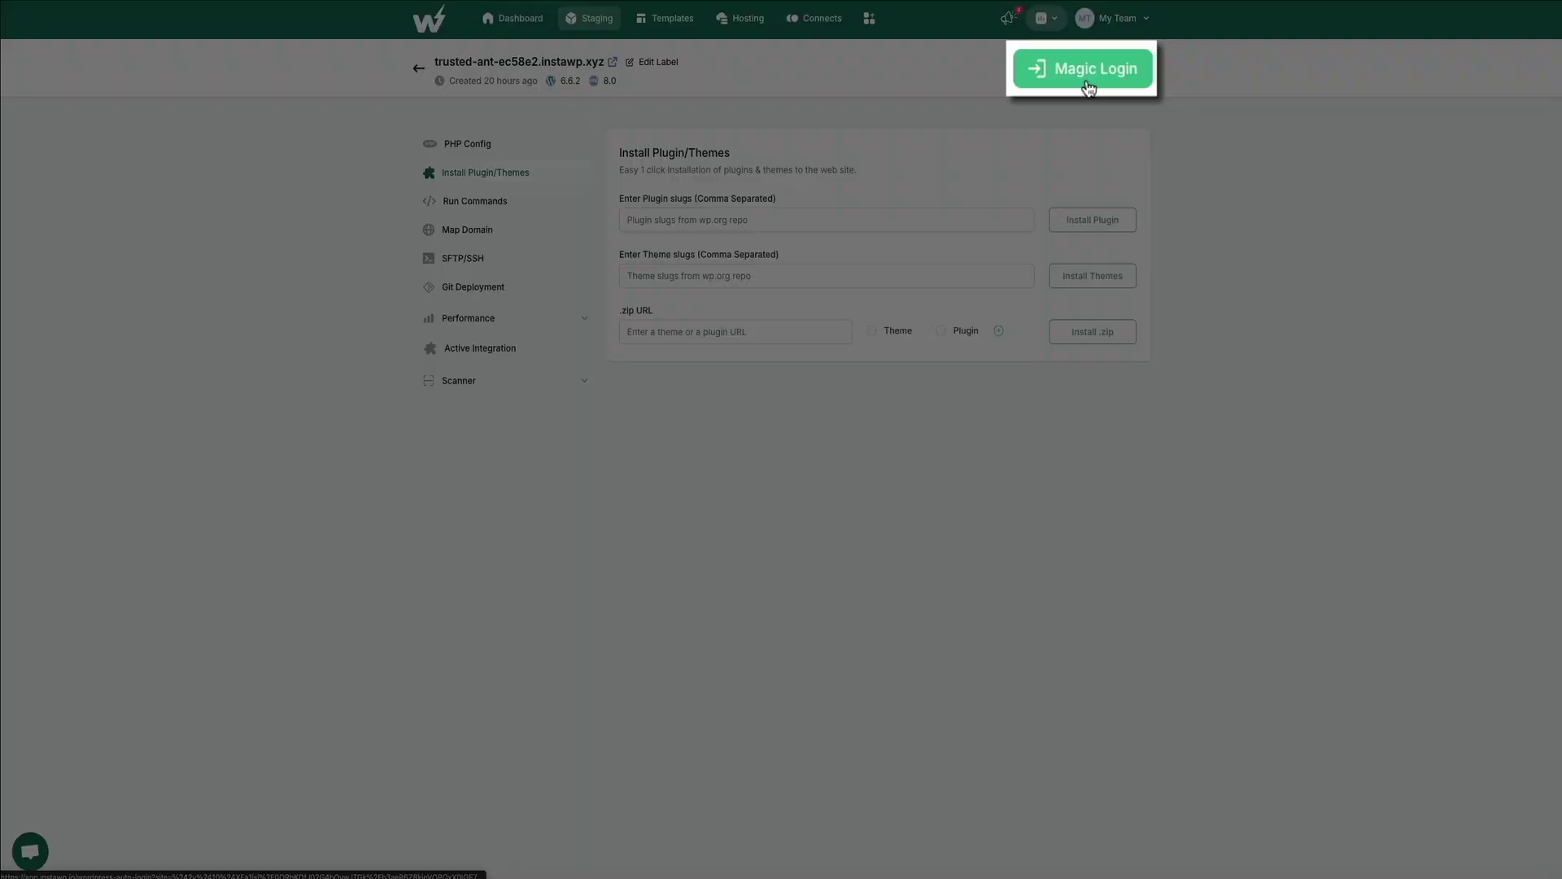
# Magic-login to trusted-ant-ec58e2's WordPress admin from its site page
pyautogui.click(1085, 81)
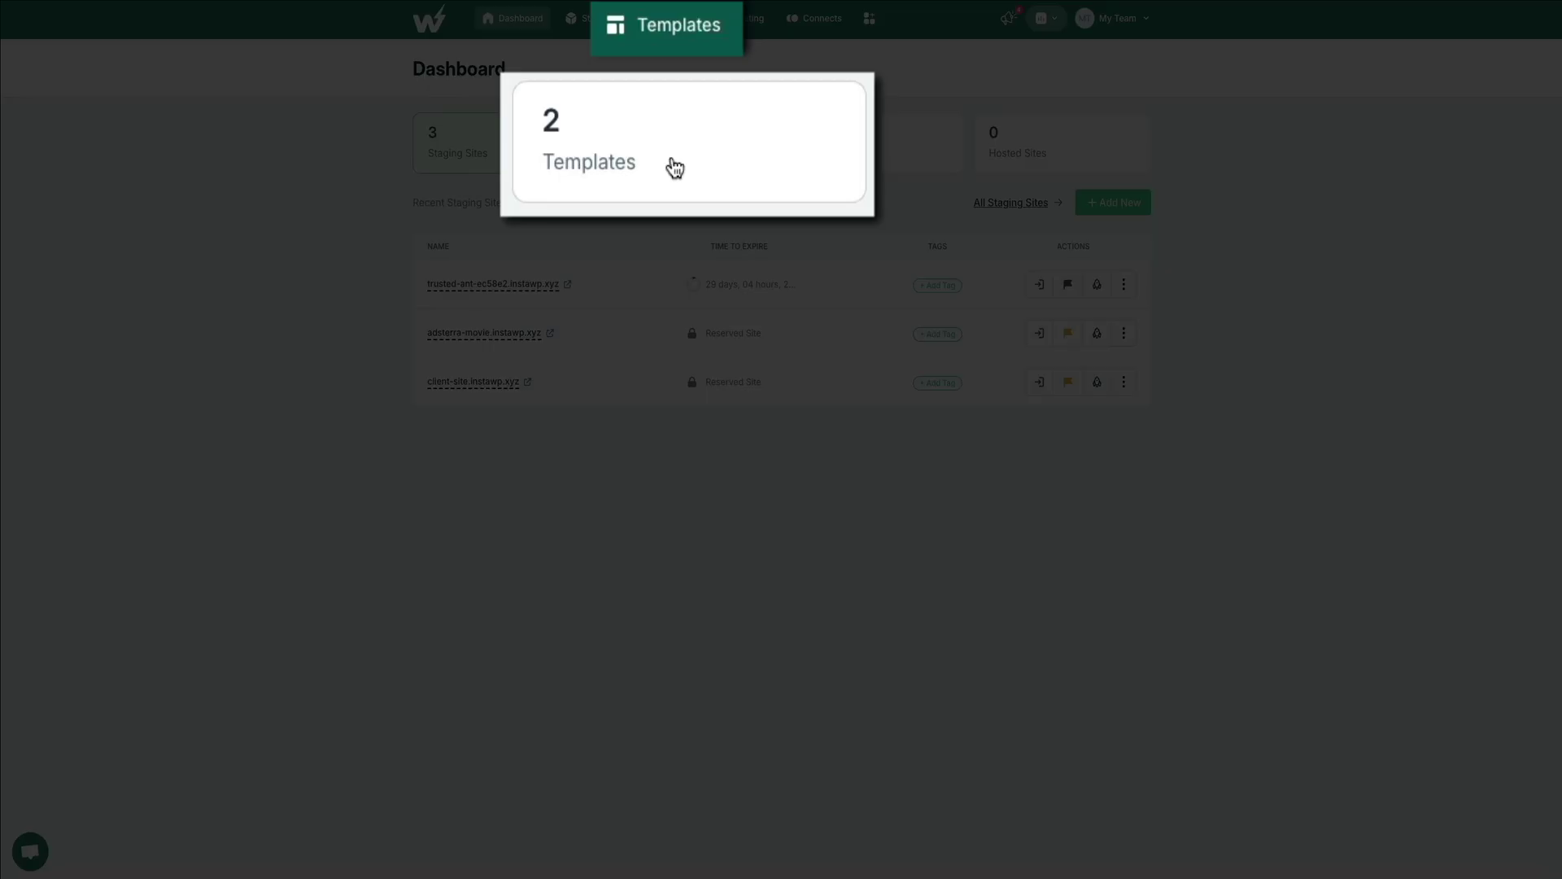
# Browse the two saved templates, then start a new staging site from the Client Site template
pyautogui.click(680, 155)
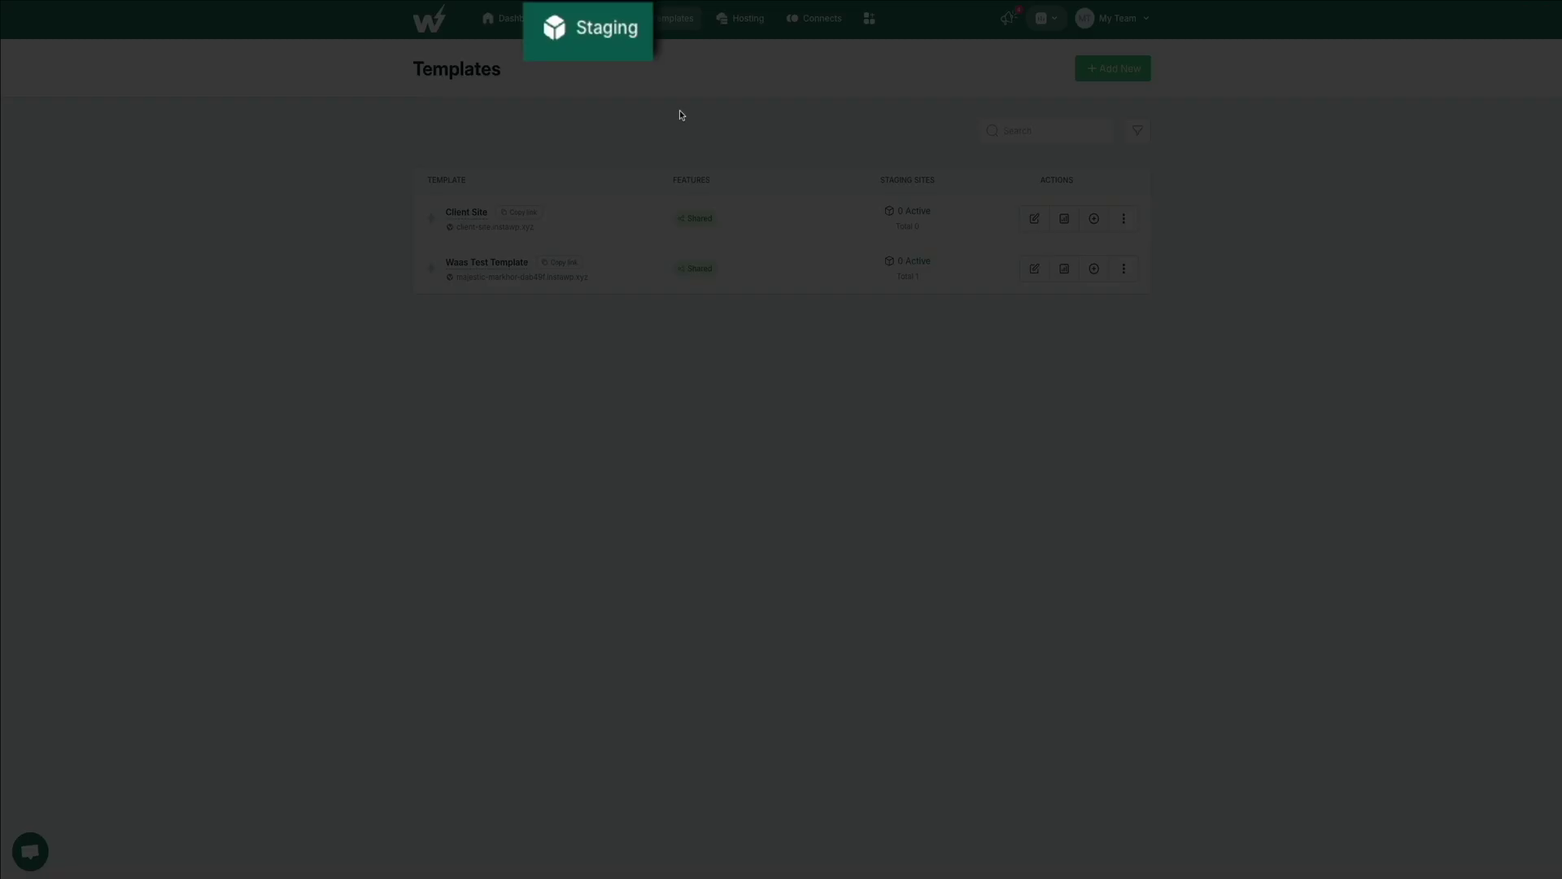
pyautogui.click(591, 34)
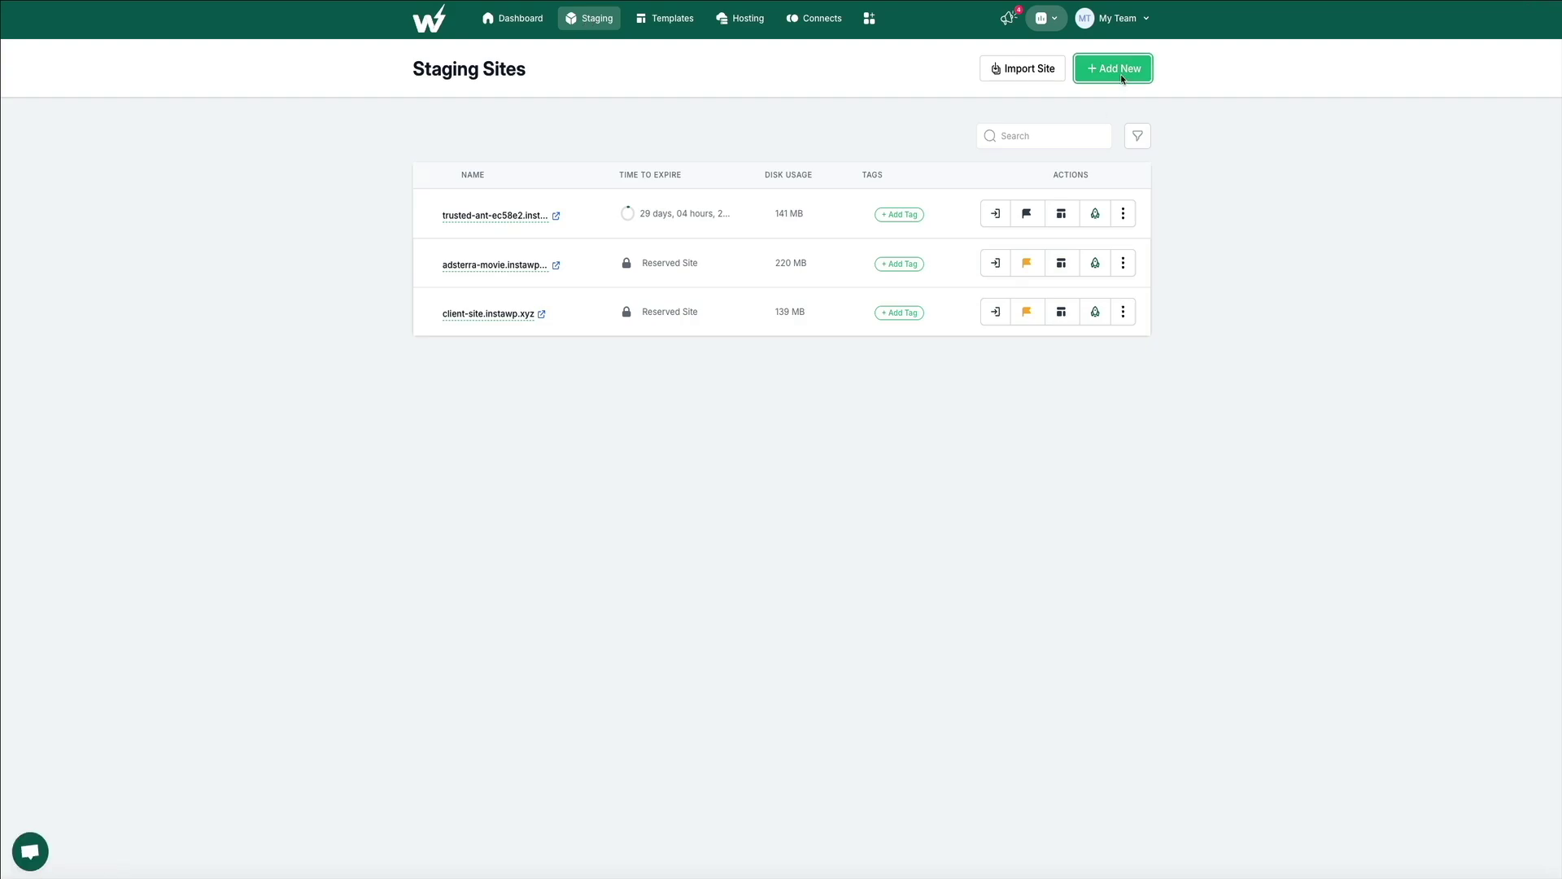
pyautogui.click(1119, 73)
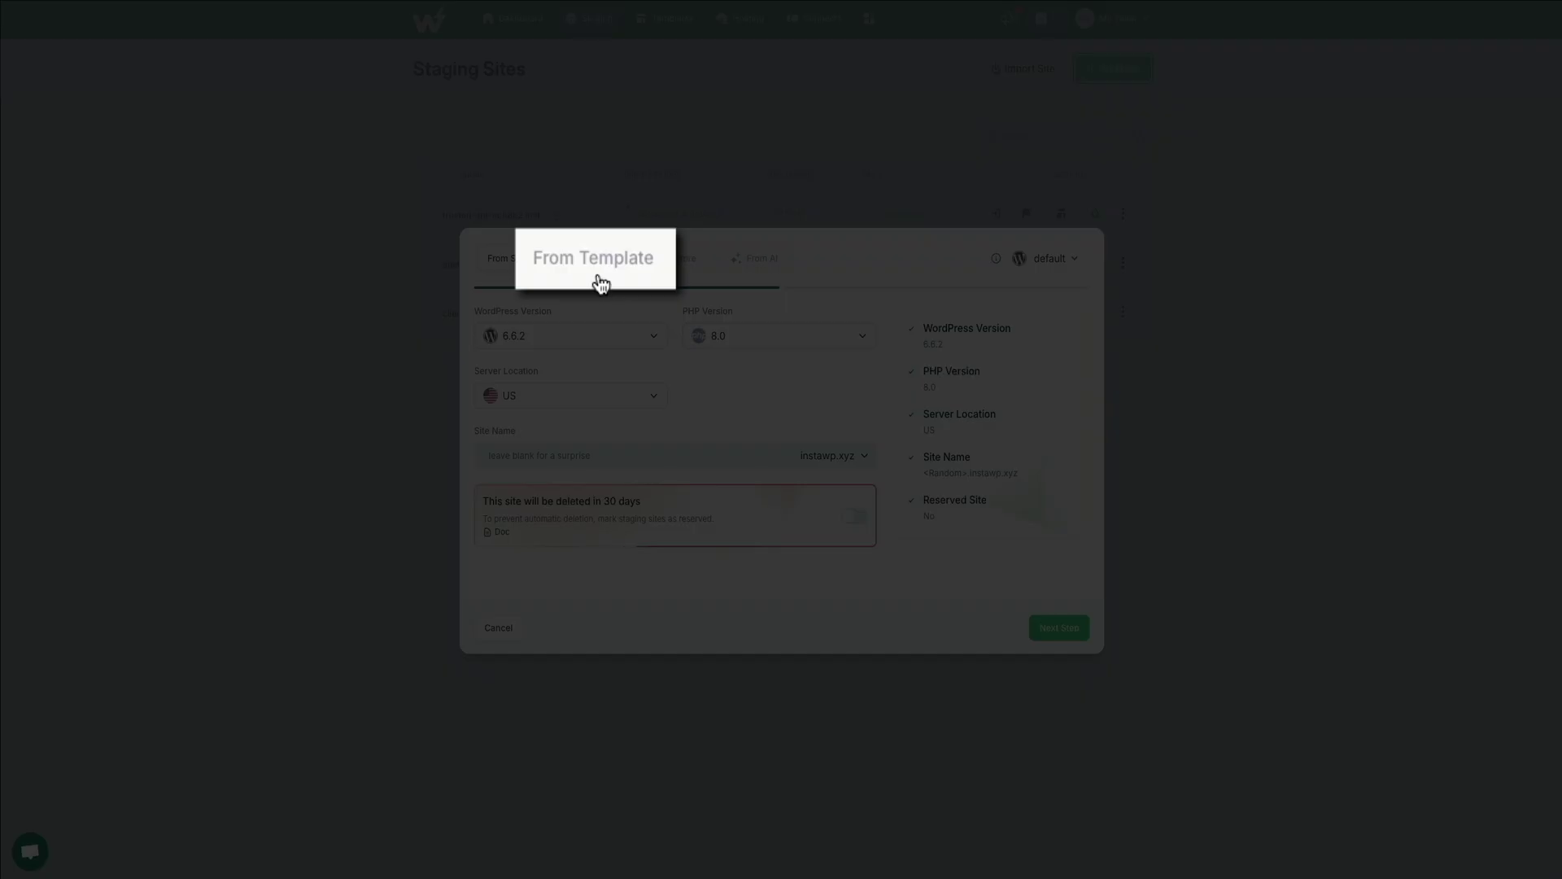
pyautogui.click(593, 273)
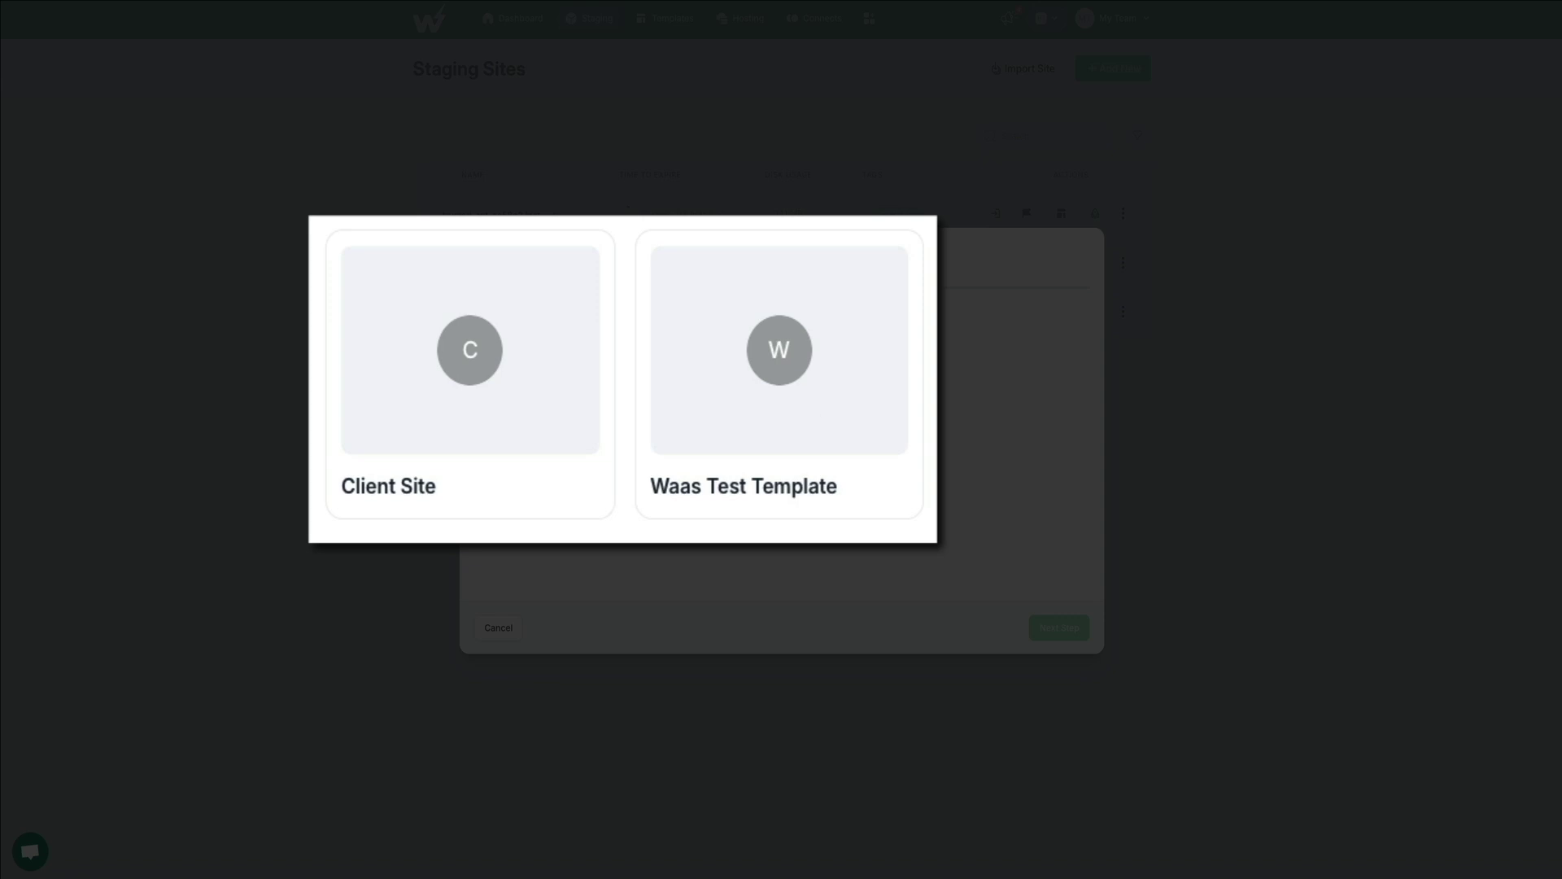
pyautogui.click(515, 438)
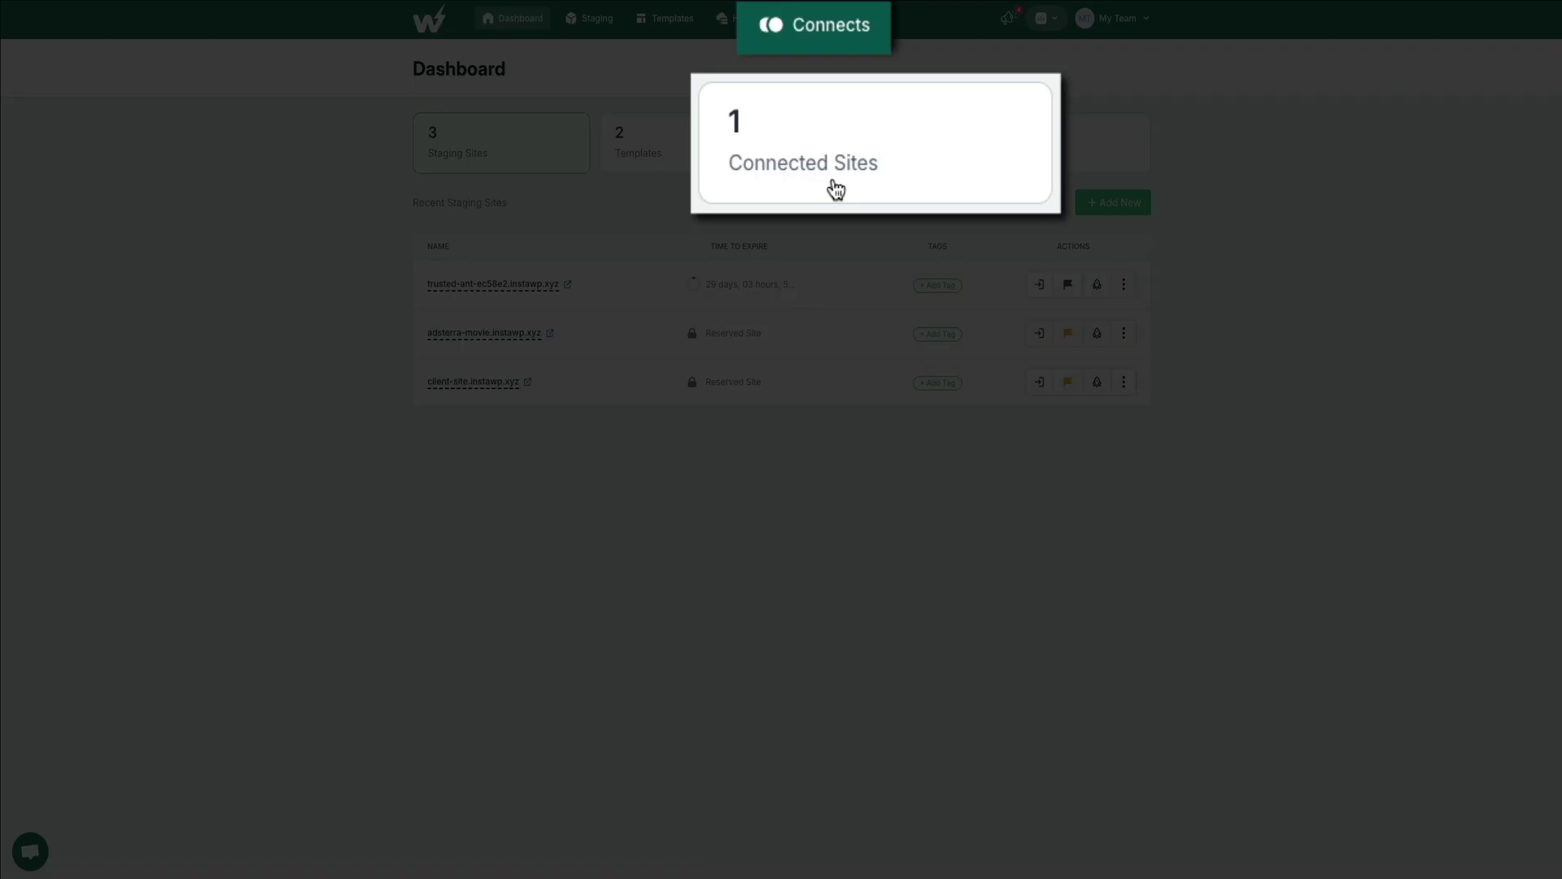
# Open blogdemotimevideo.com under Connected Sites and Magic-login to its WordPress admin
pyautogui.click(852, 165)
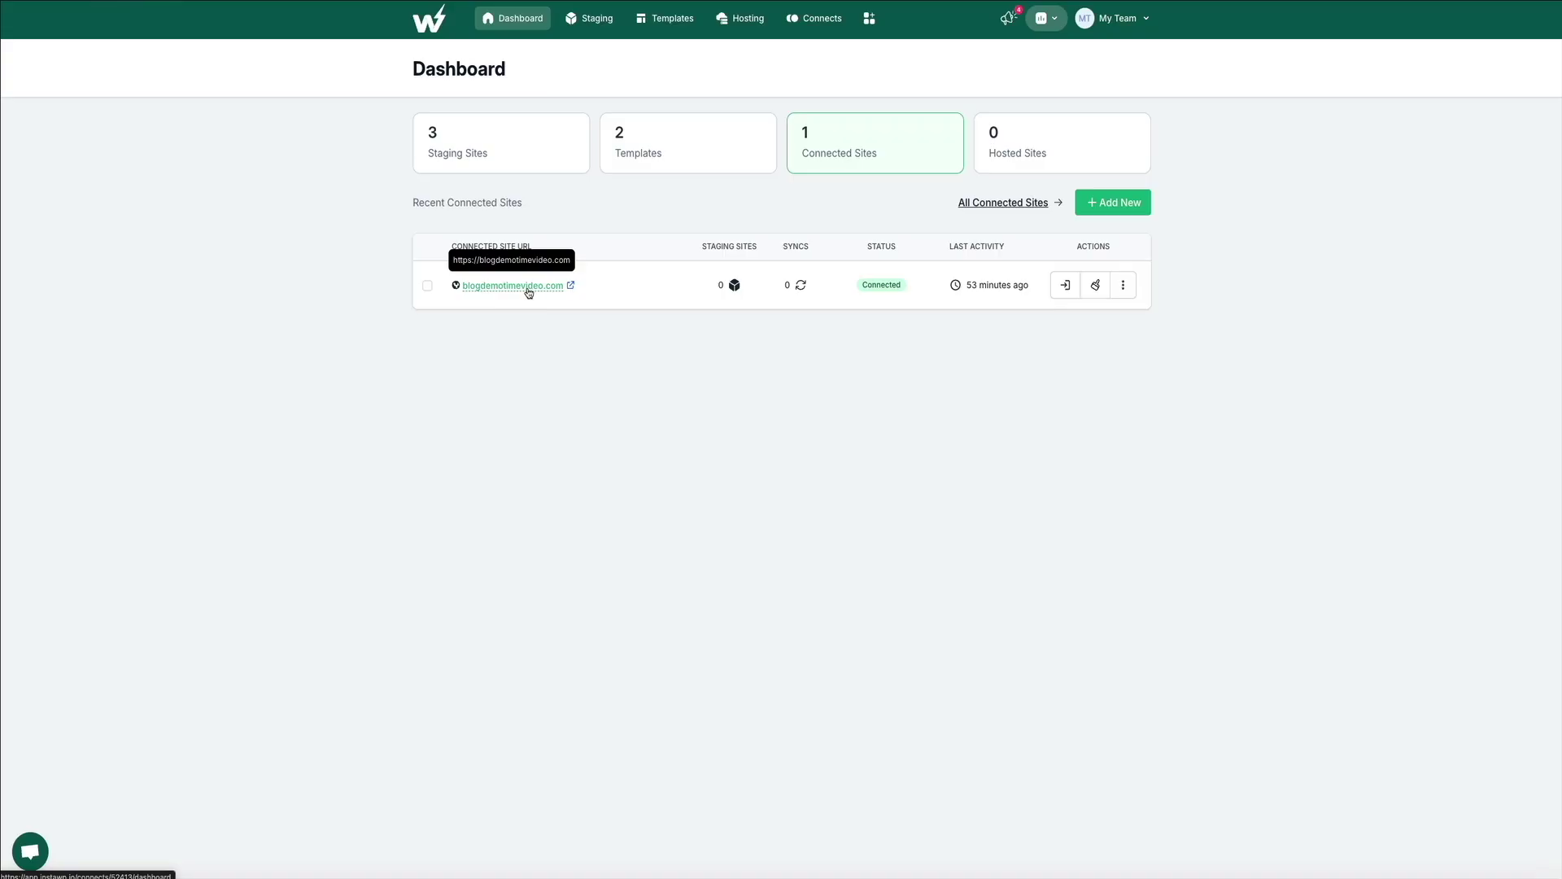
pyautogui.click(529, 292)
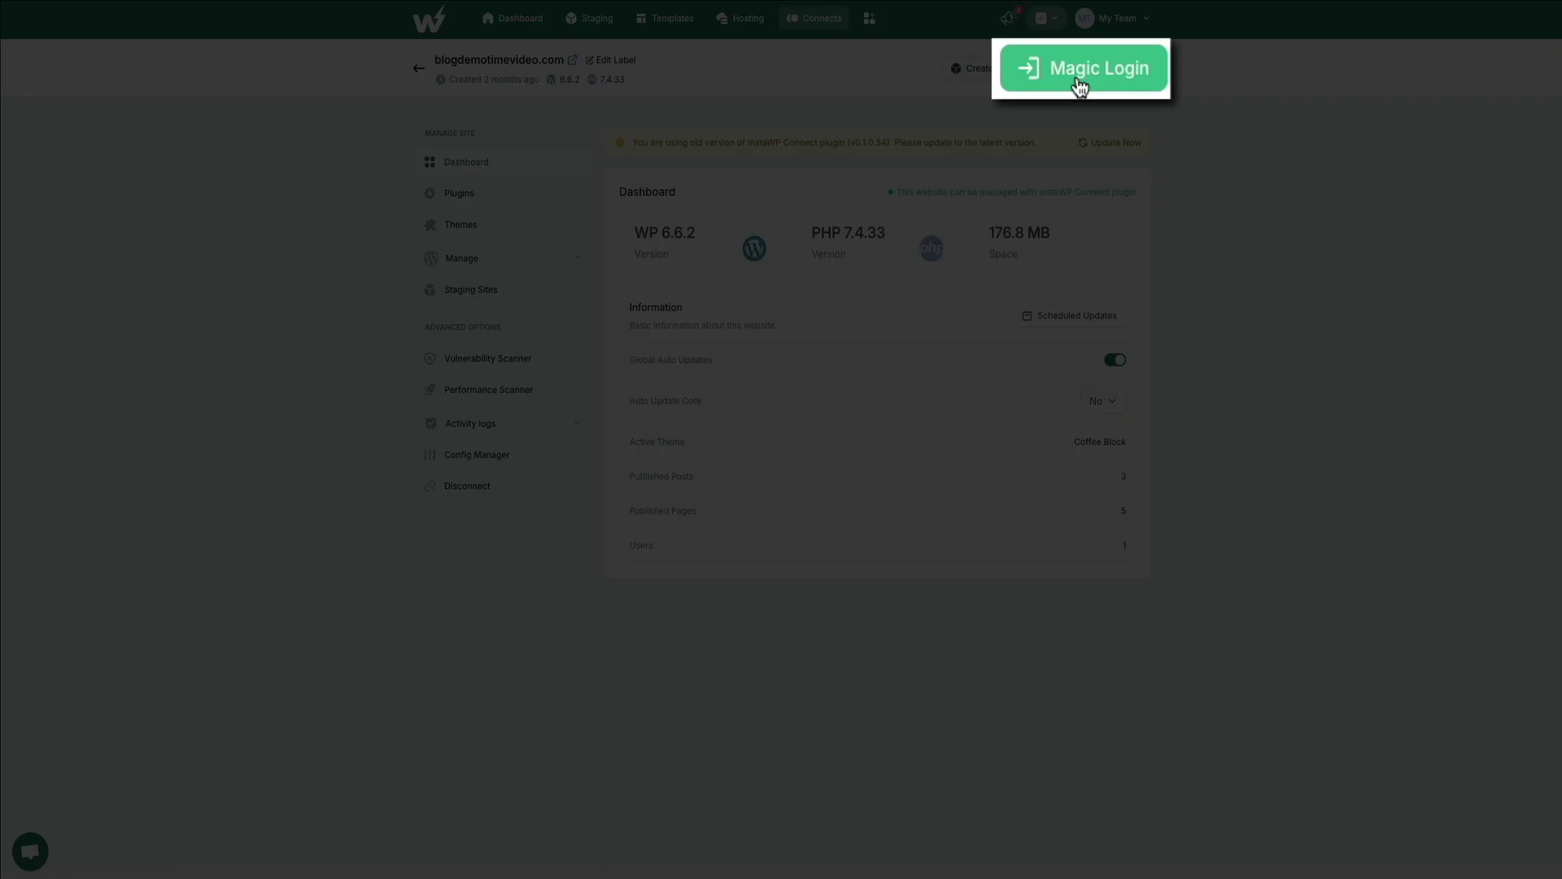
pyautogui.click(1079, 86)
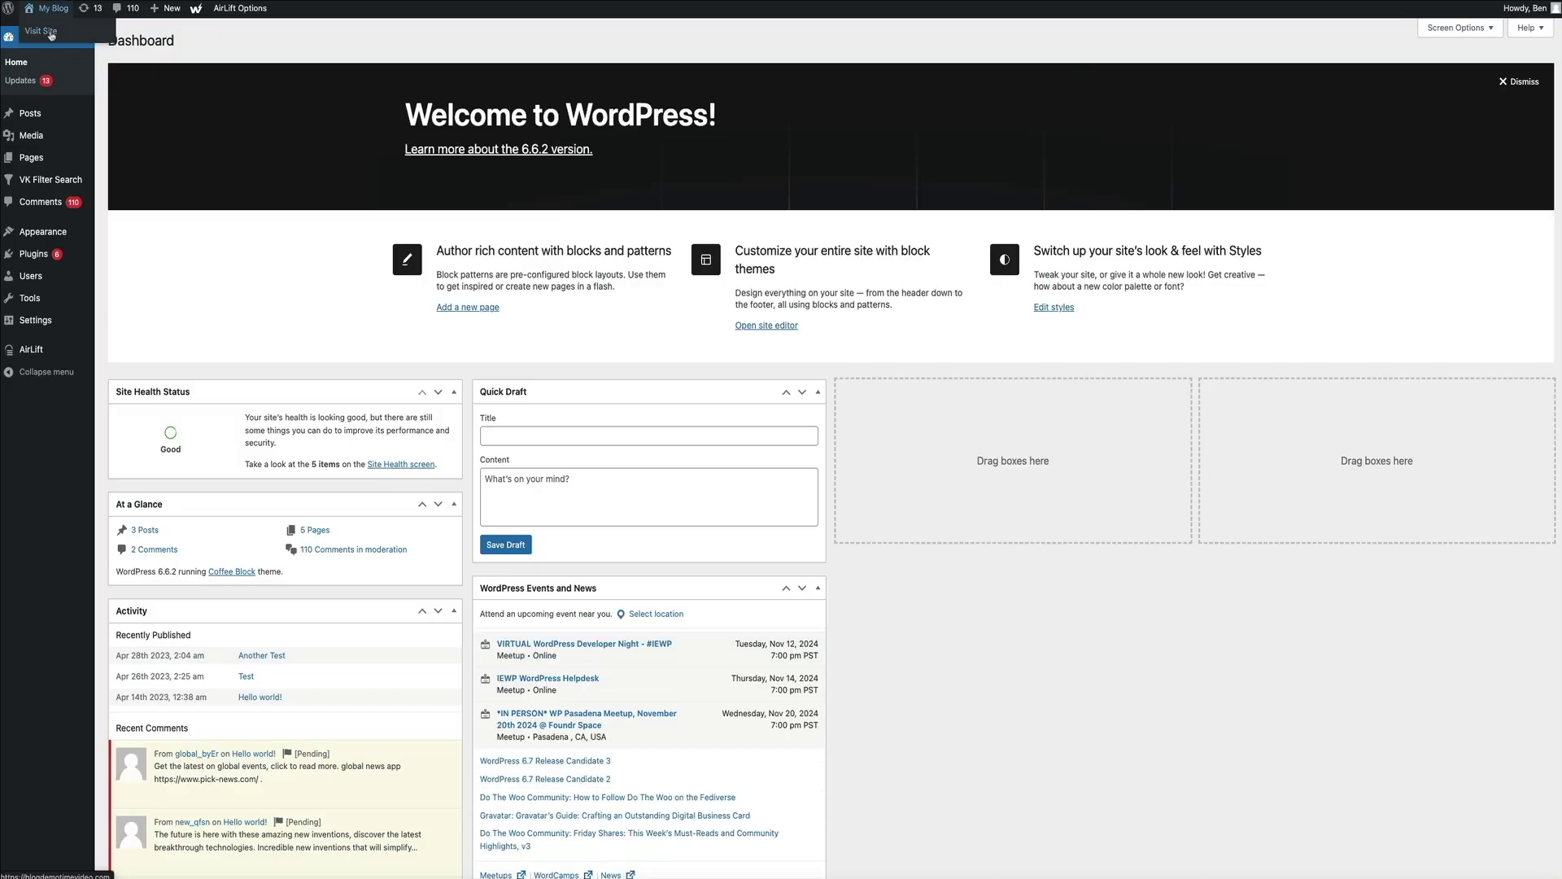
# Visit the connected blog's Earth Loving Pets homepage and scroll down through it
pyautogui.click(51, 33)
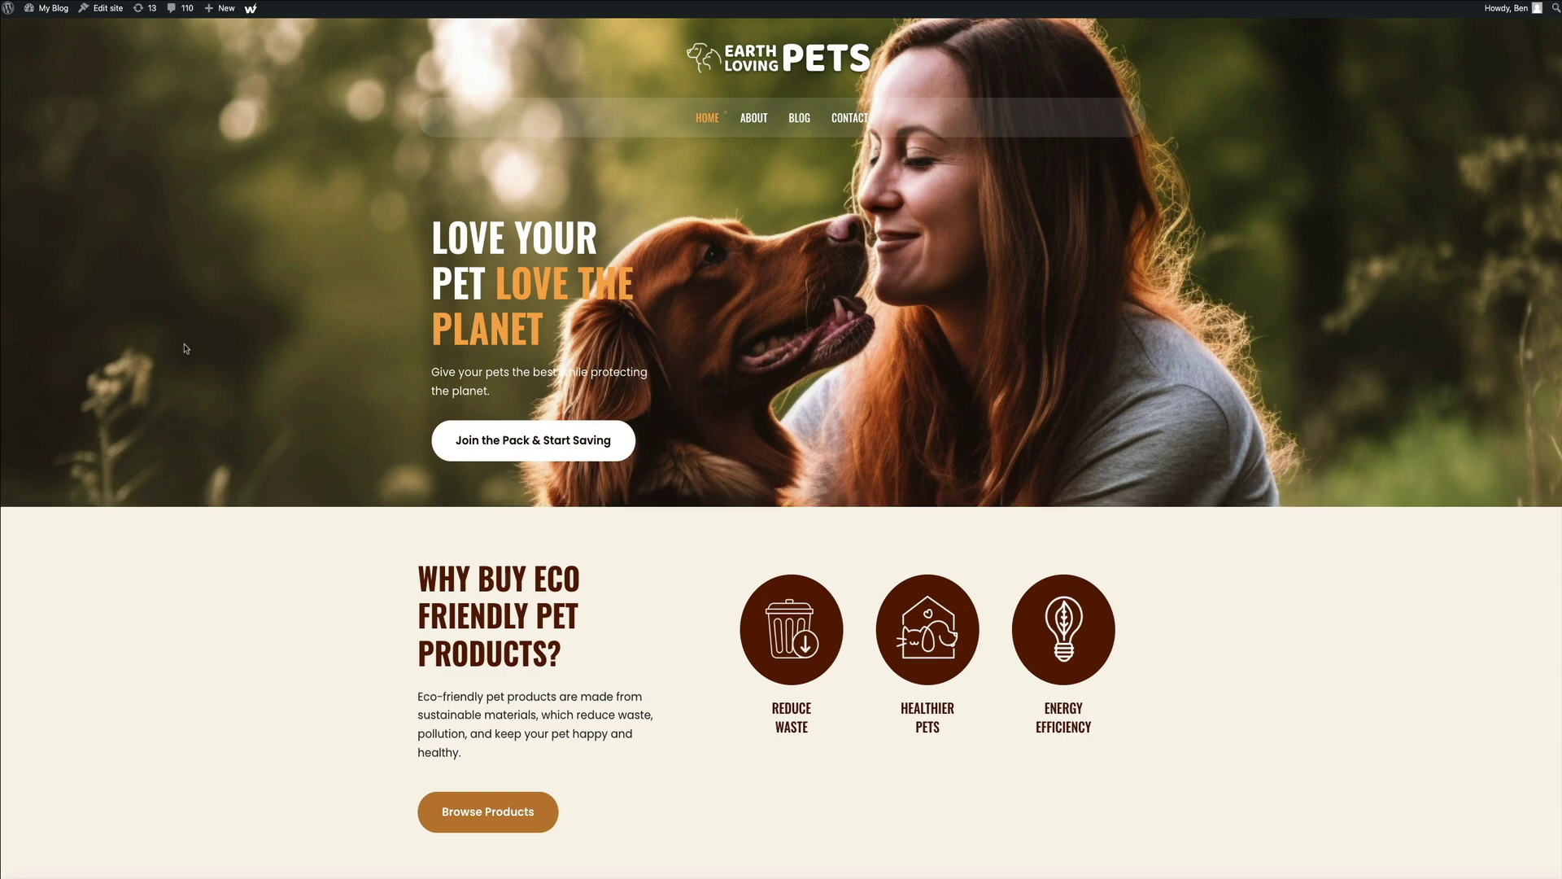
pyautogui.scroll(-5, 186, 348)
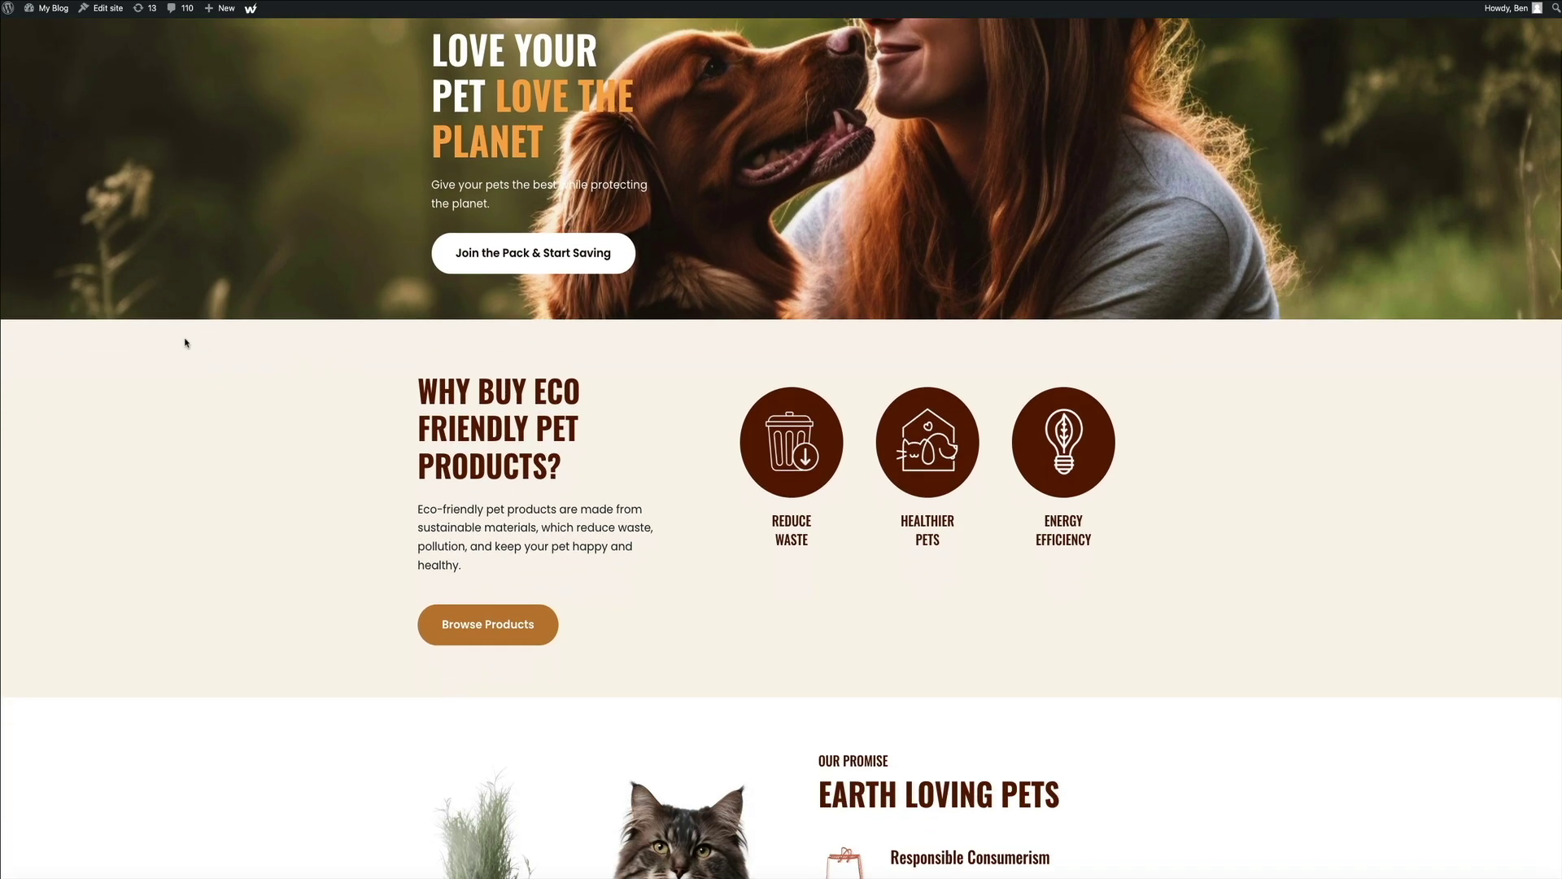
pyautogui.scroll(-3, 186, 343)
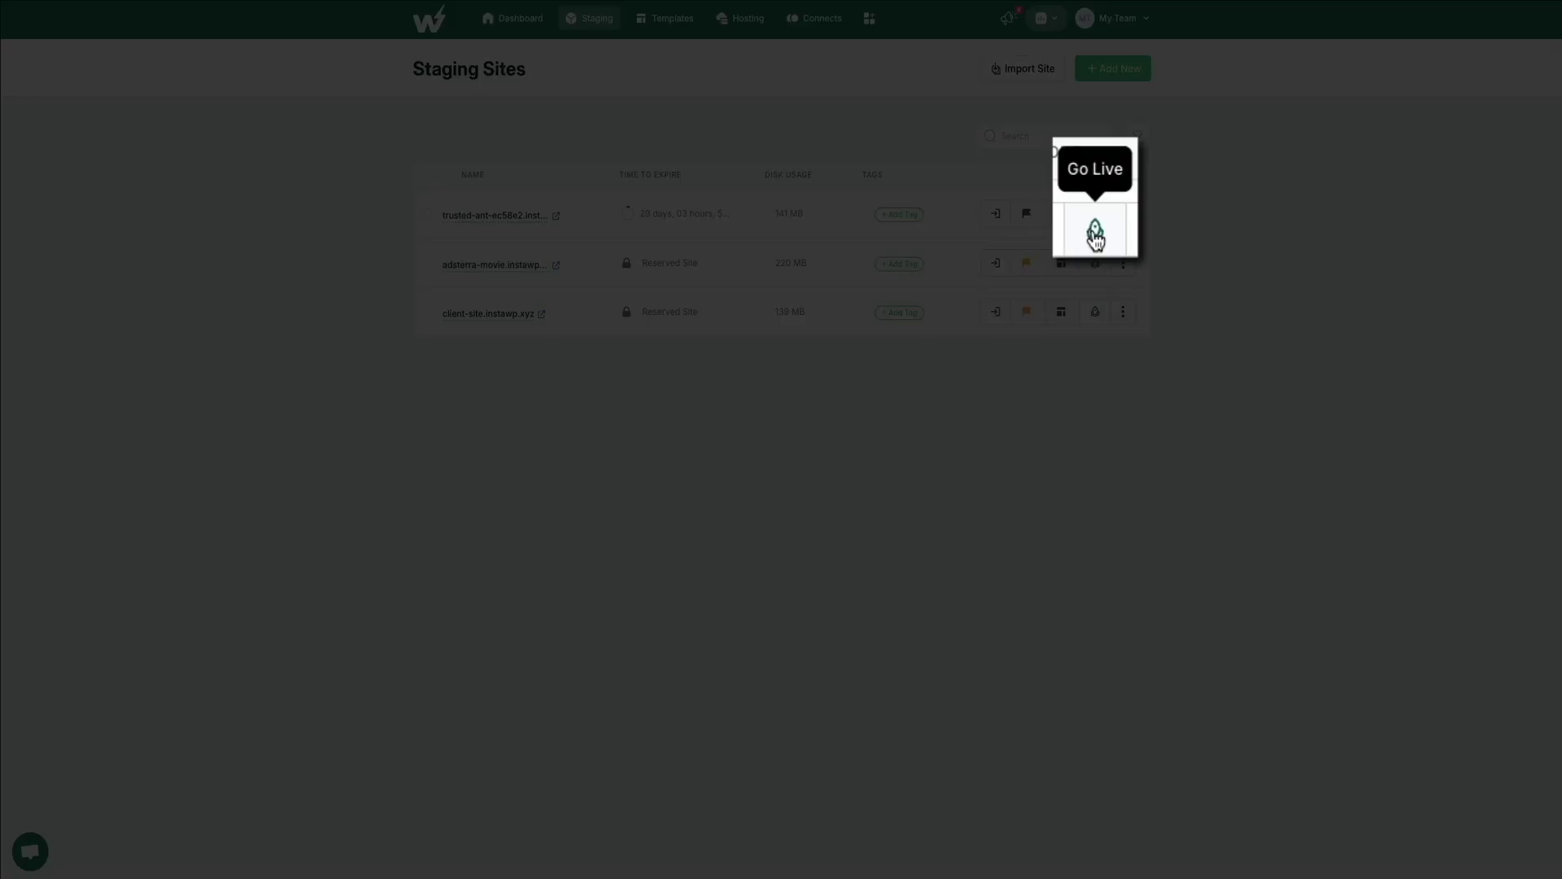
# Start Go Live for a staging site and preview the supported-providers hosting route, then go back
pyautogui.click(1094, 215)
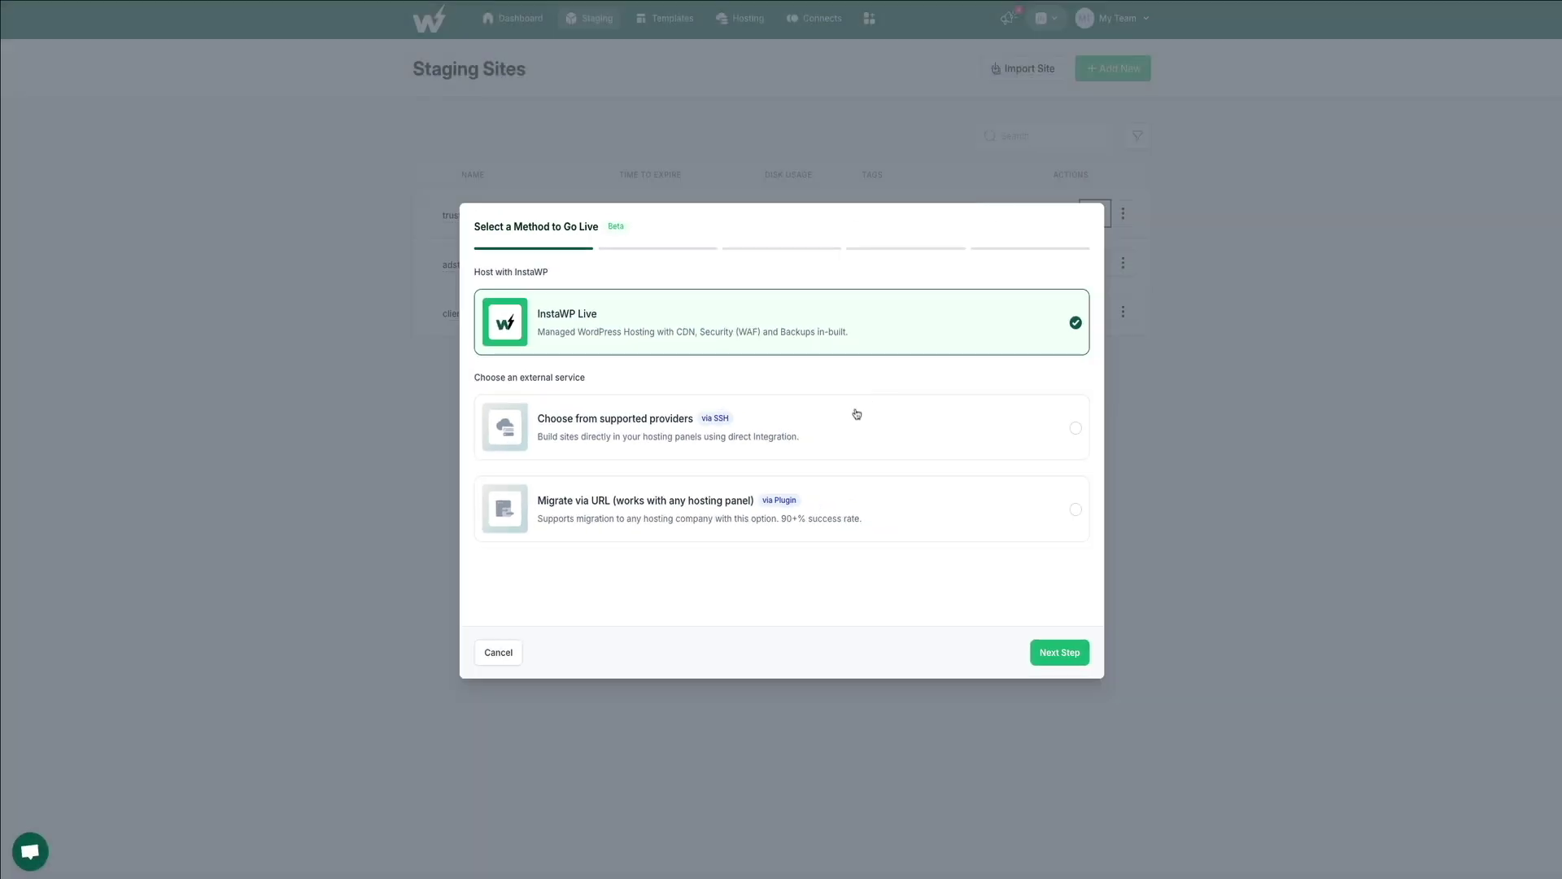
pyautogui.click(851, 417)
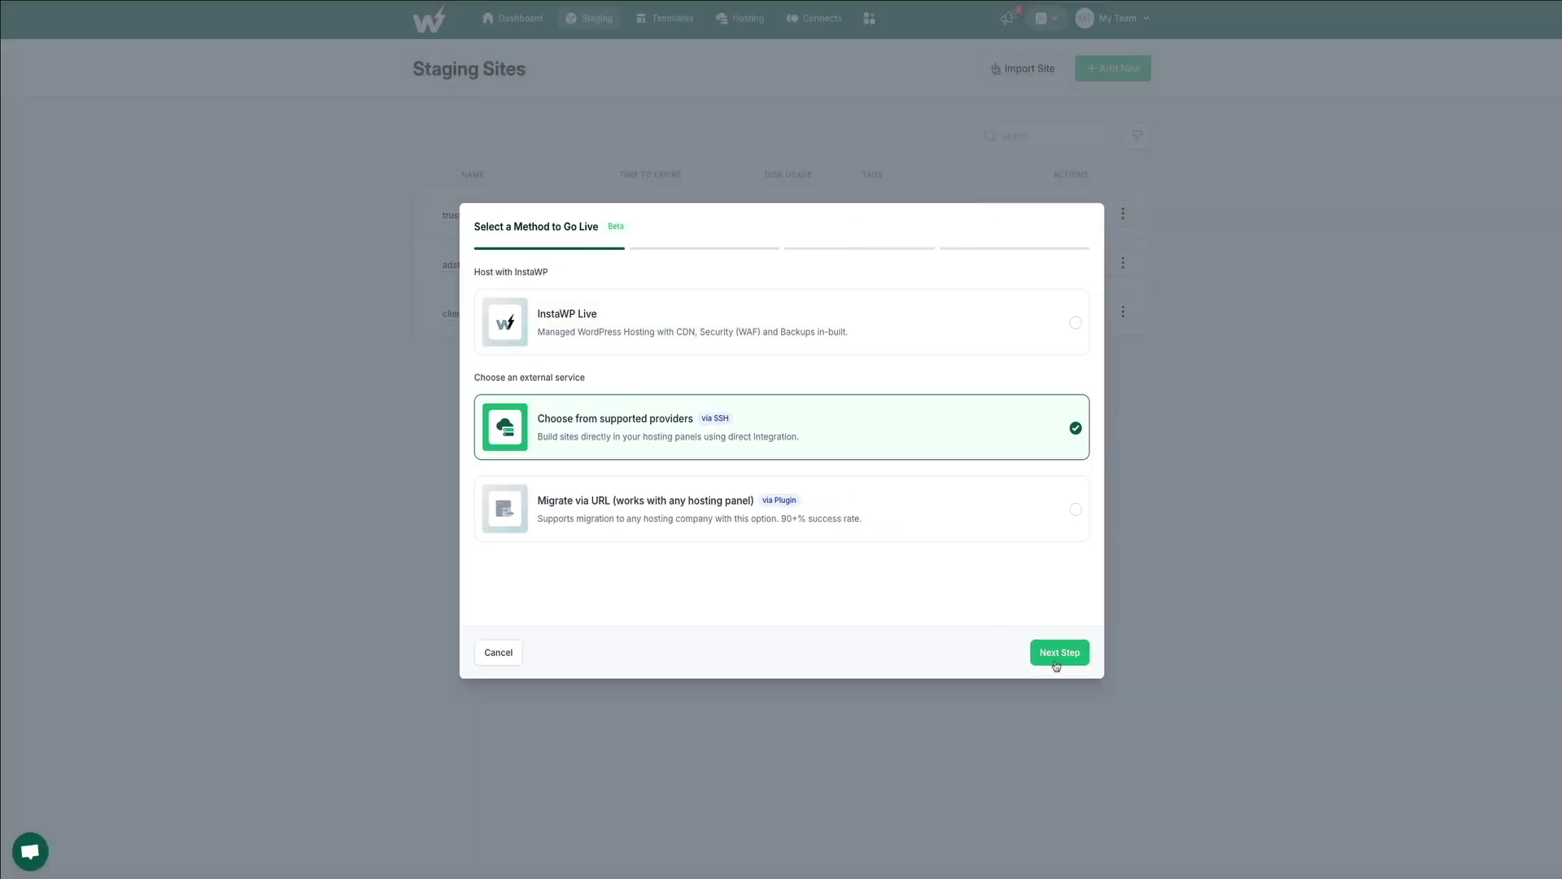
pyautogui.click(1058, 663)
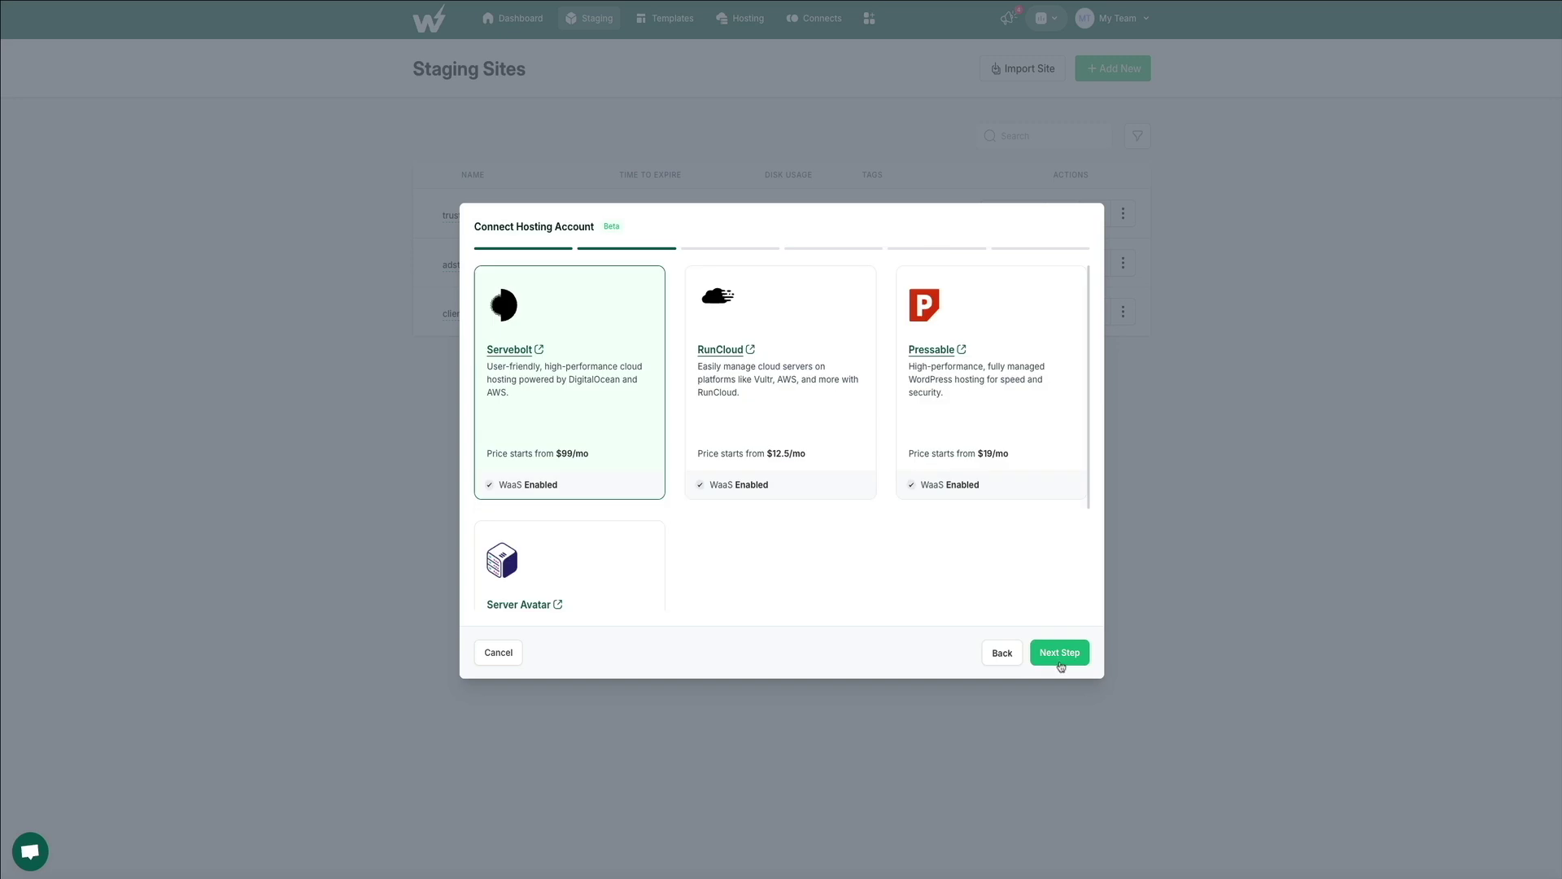
pyautogui.click(1001, 653)
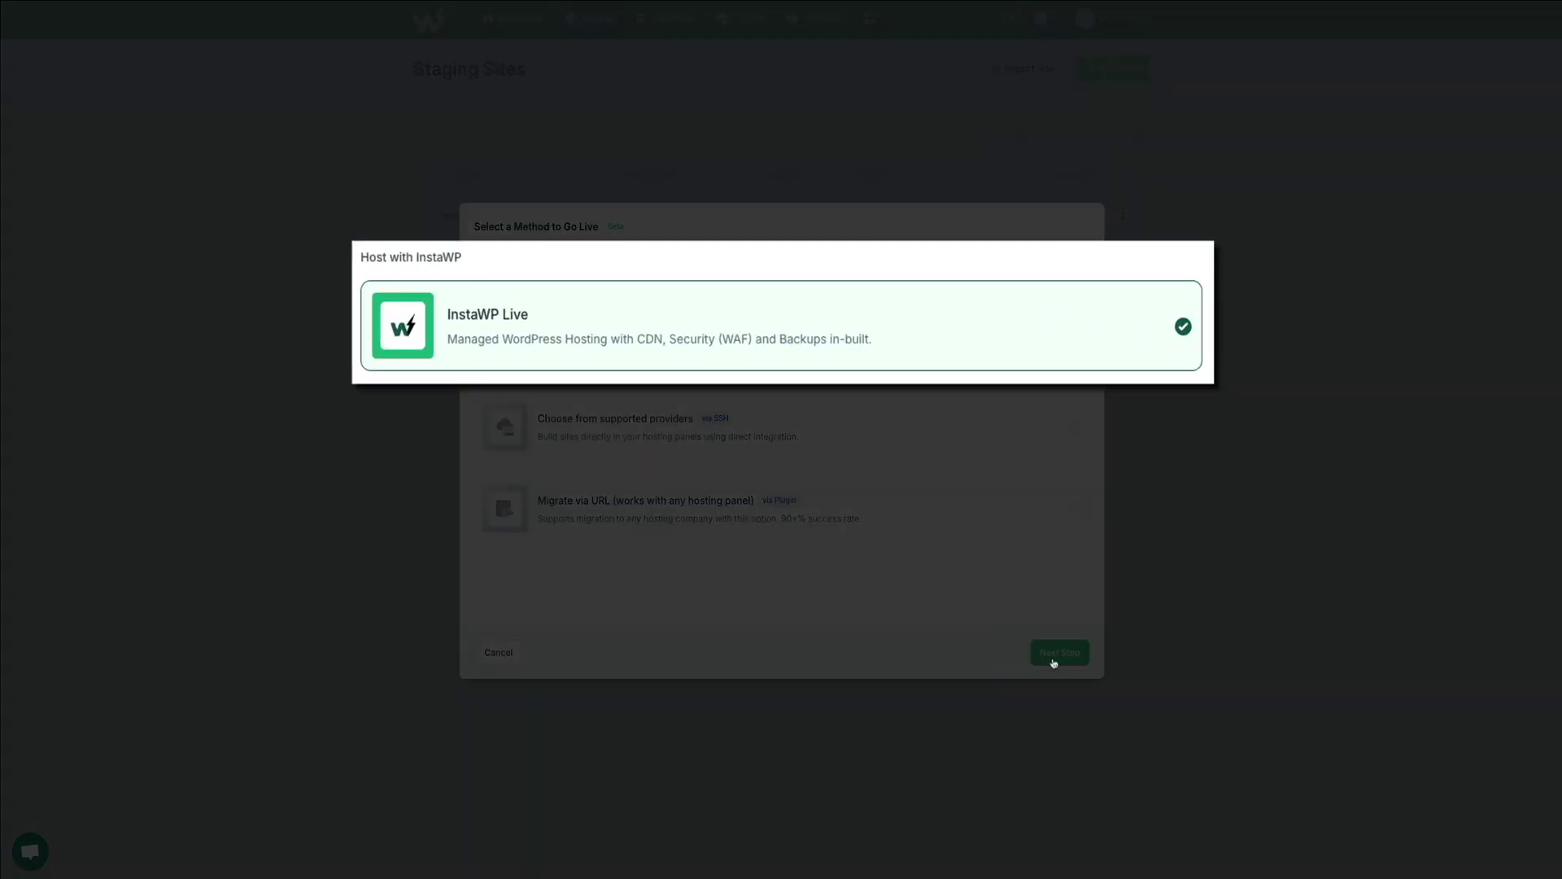
# Continue with InstaWP Live past the $18 Lite plan to website settings, then cancel the wizard
pyautogui.click(1071, 658)
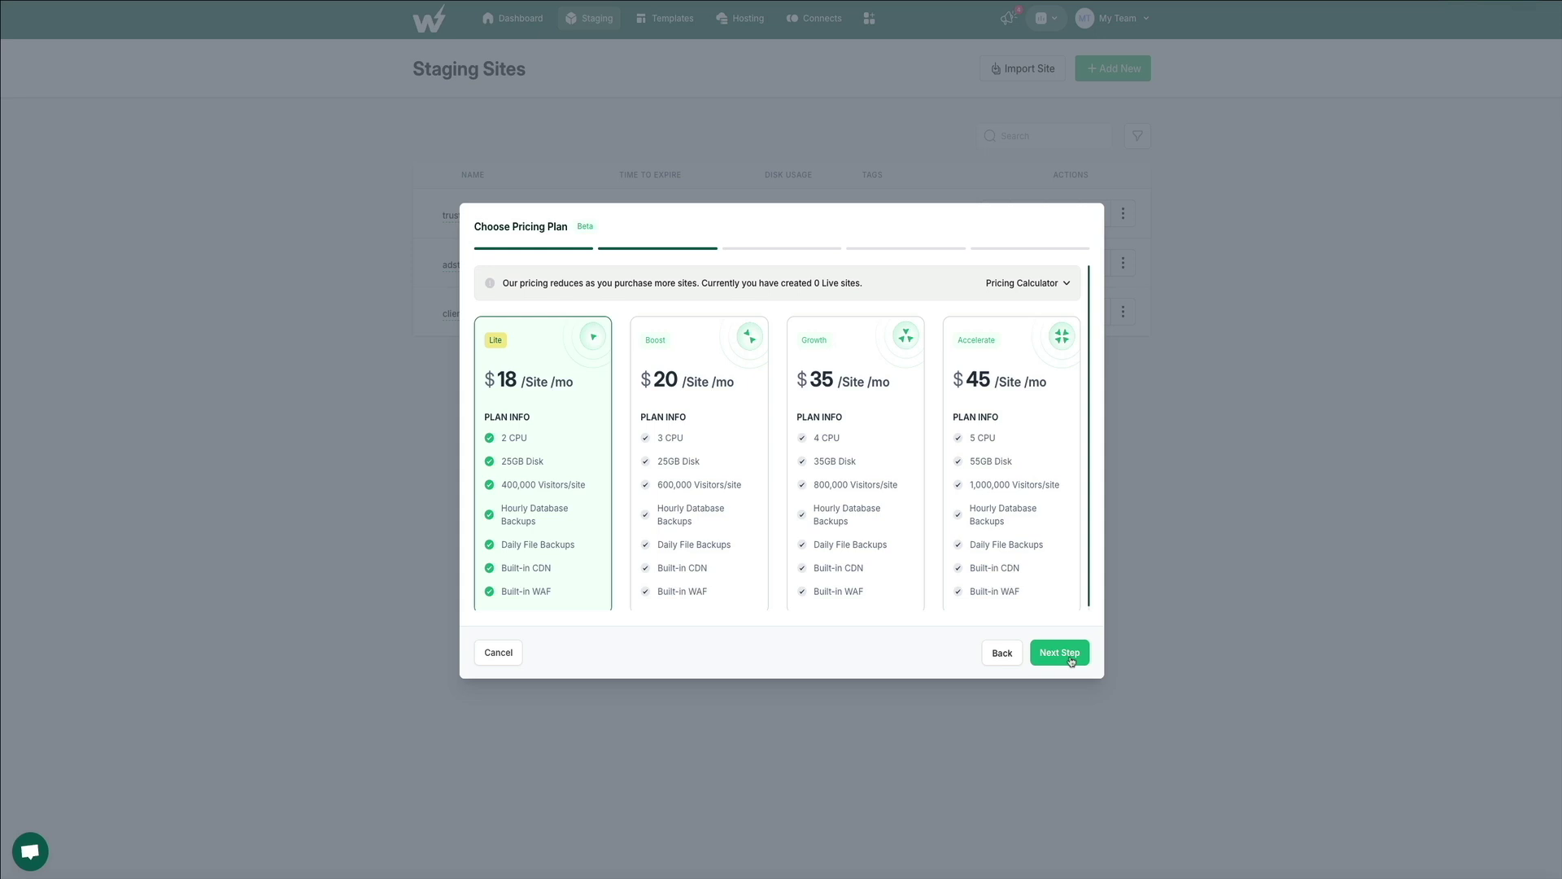
pyautogui.click(1071, 658)
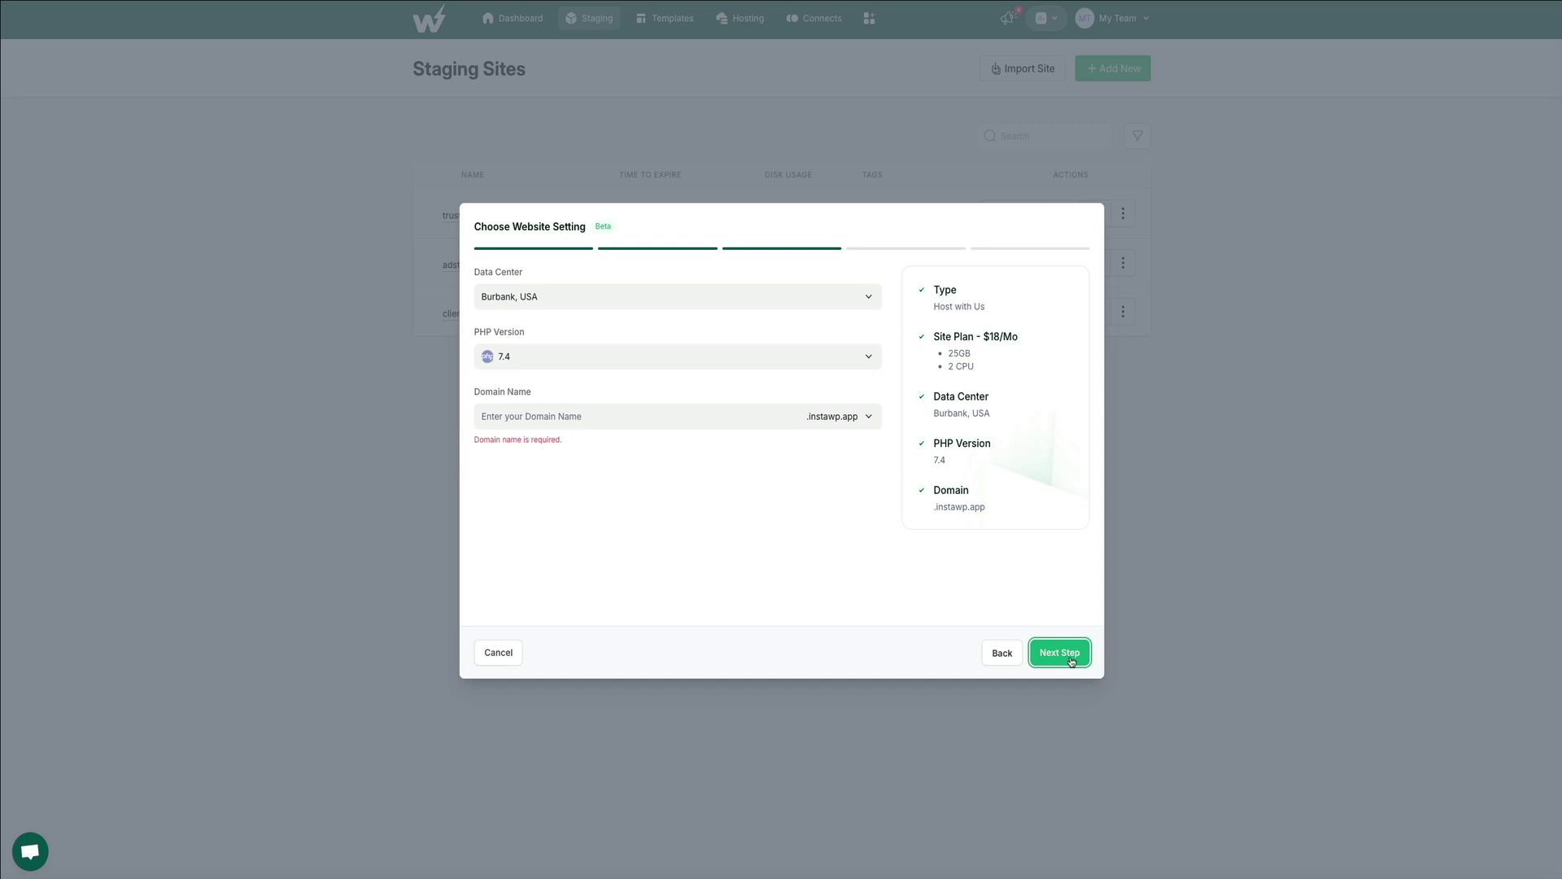
pyautogui.click(1144, 459)
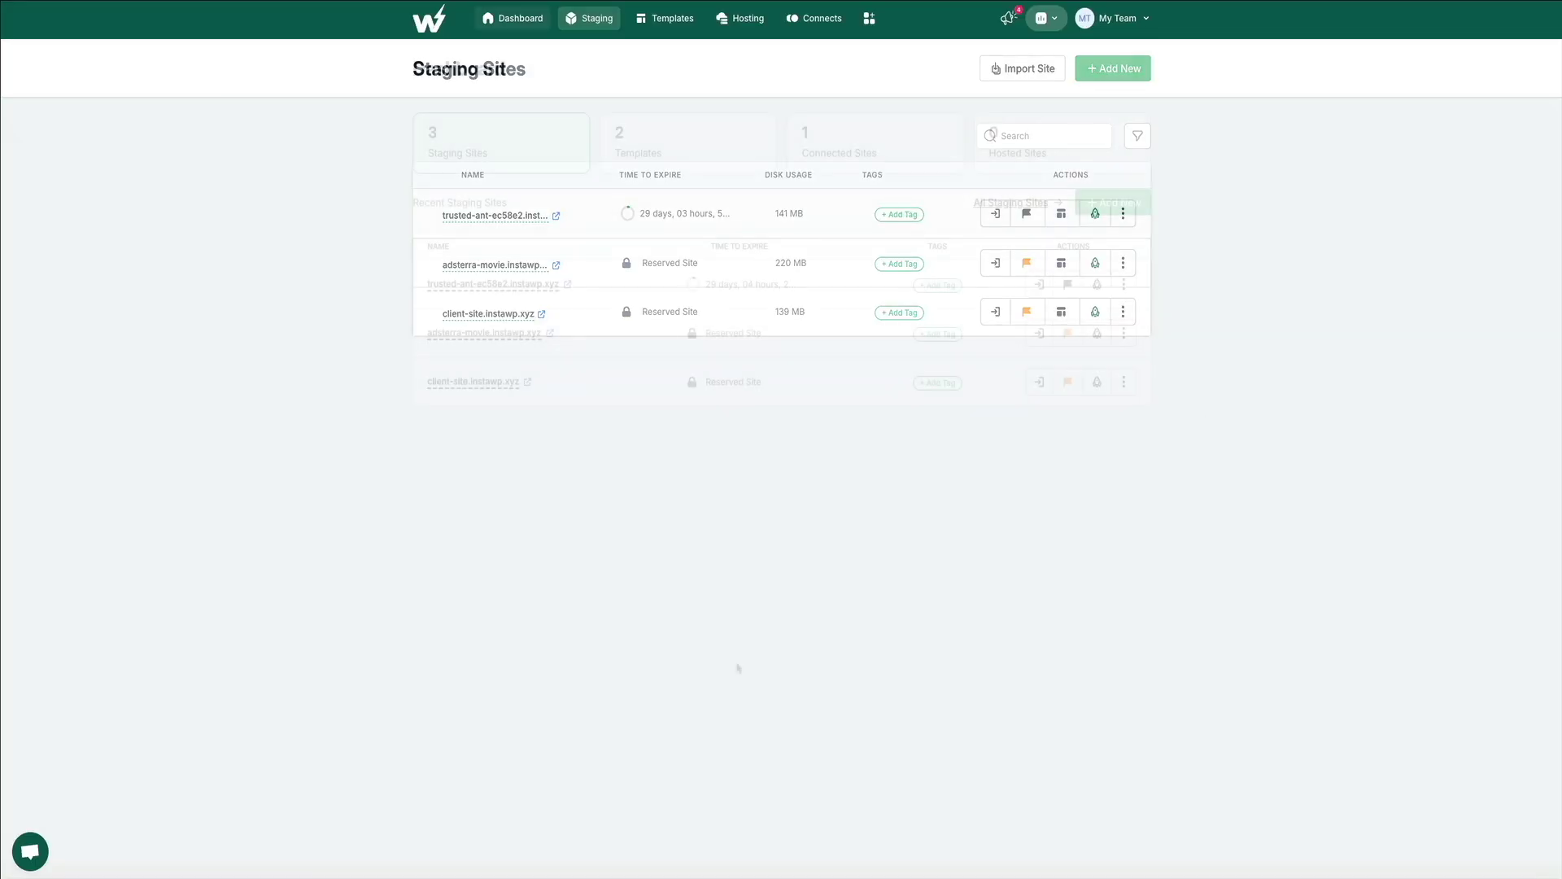